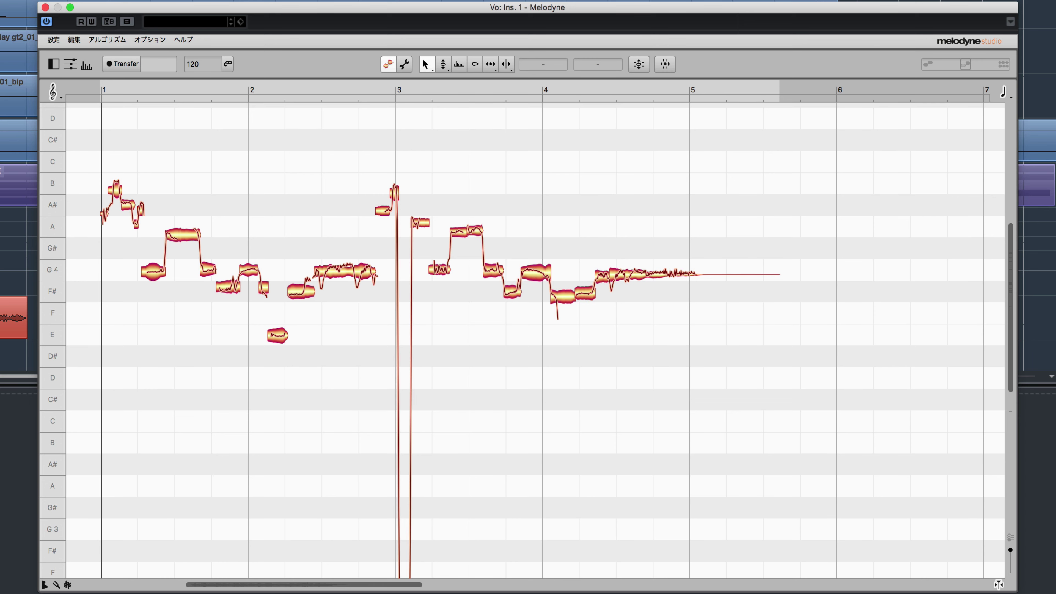
Play back the vocal phrase and display the scale and tuning columns beside the pitch ruler
key("space")
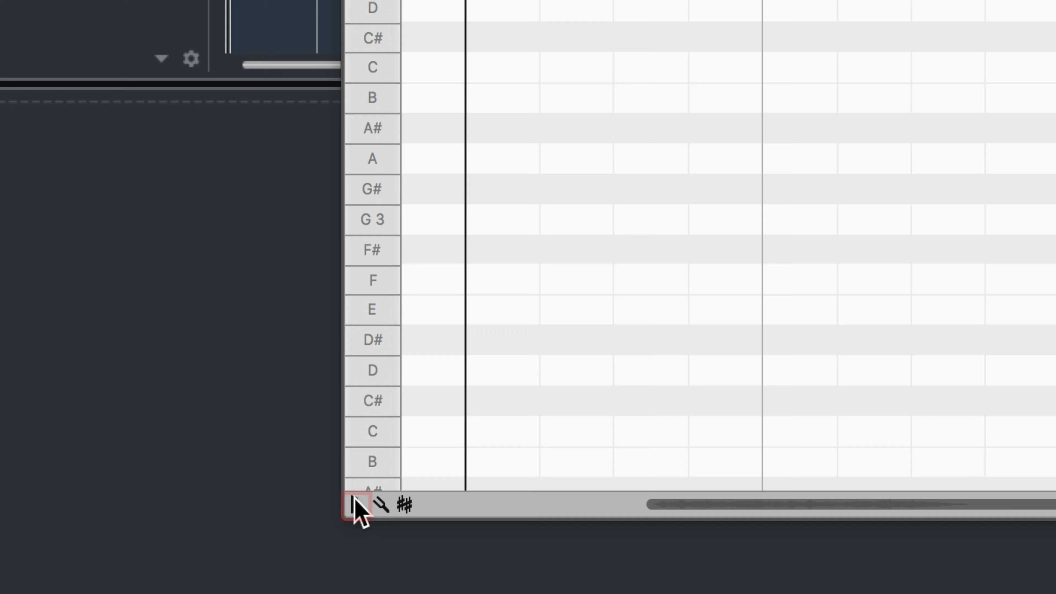
left_click(45, 584)
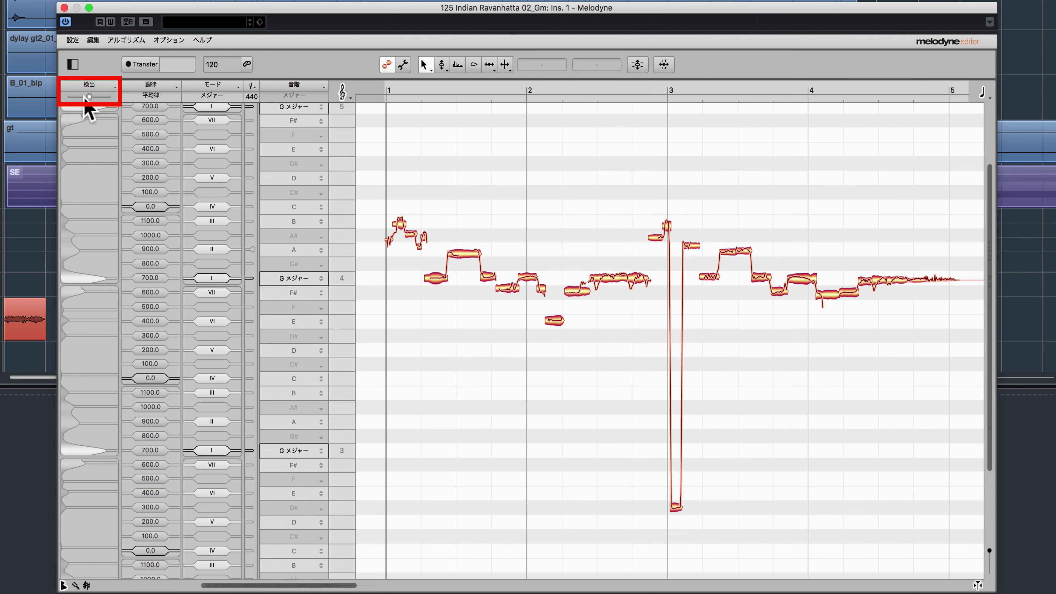
Slightly raise the scale detection level of the Indian Ravanhatta clip and apply the analysis (分析を適用) to the scale
left_click_drag(85, 96, 93, 97)
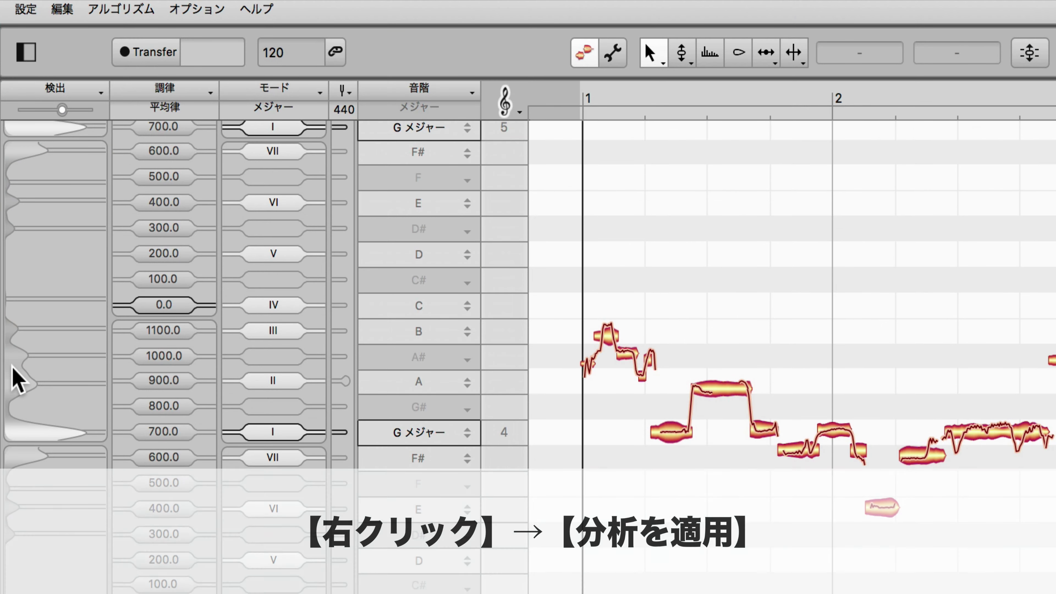
right_click(12, 368)
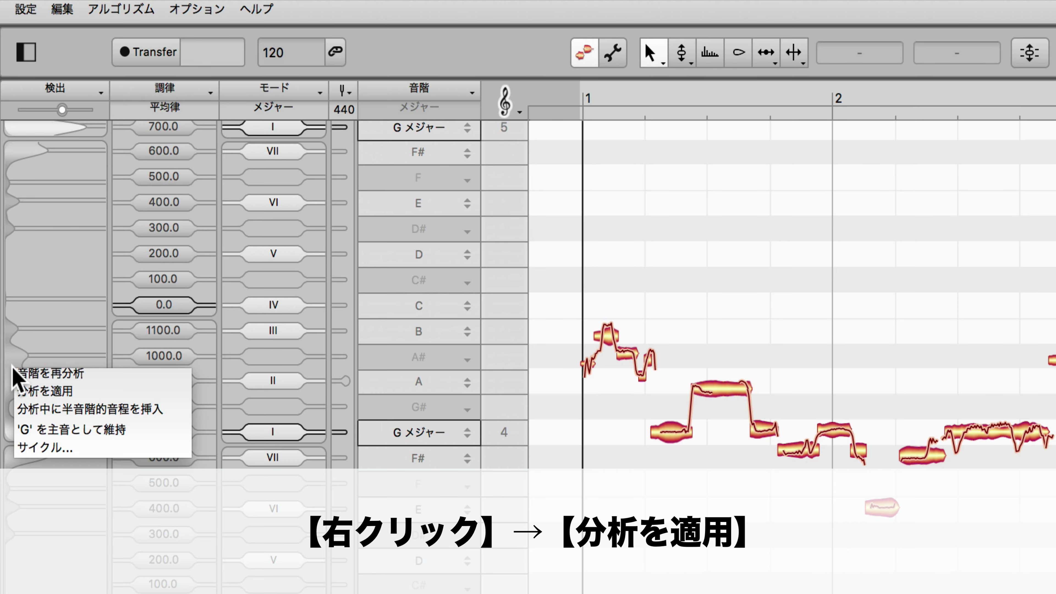
left_click(44, 391)
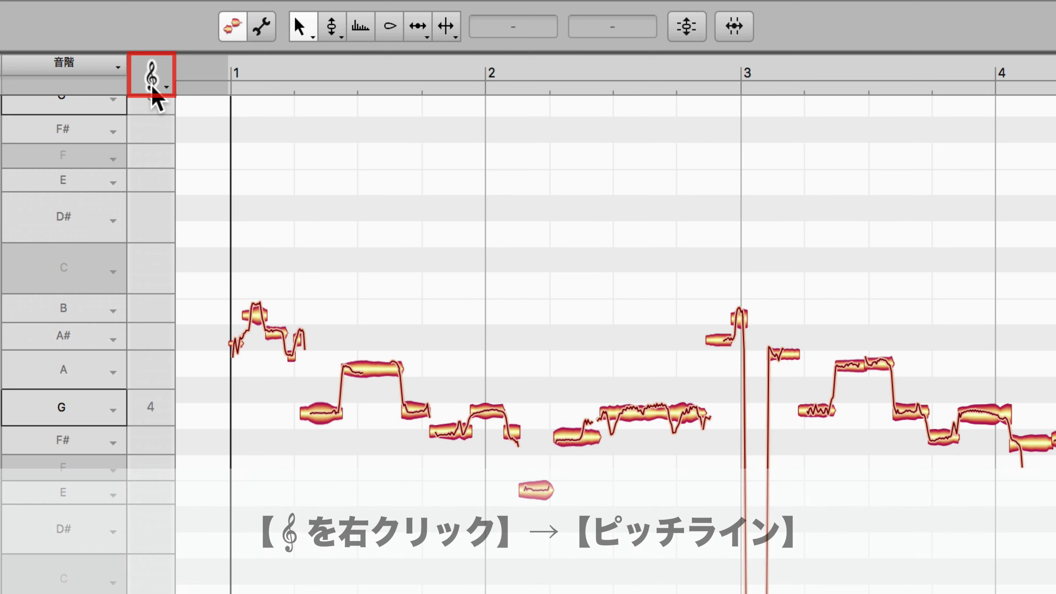
Display the note grid as pitch lines (ピッチライン) and set notes to snap to the scale (音階スナップ)
right_click(152, 83)
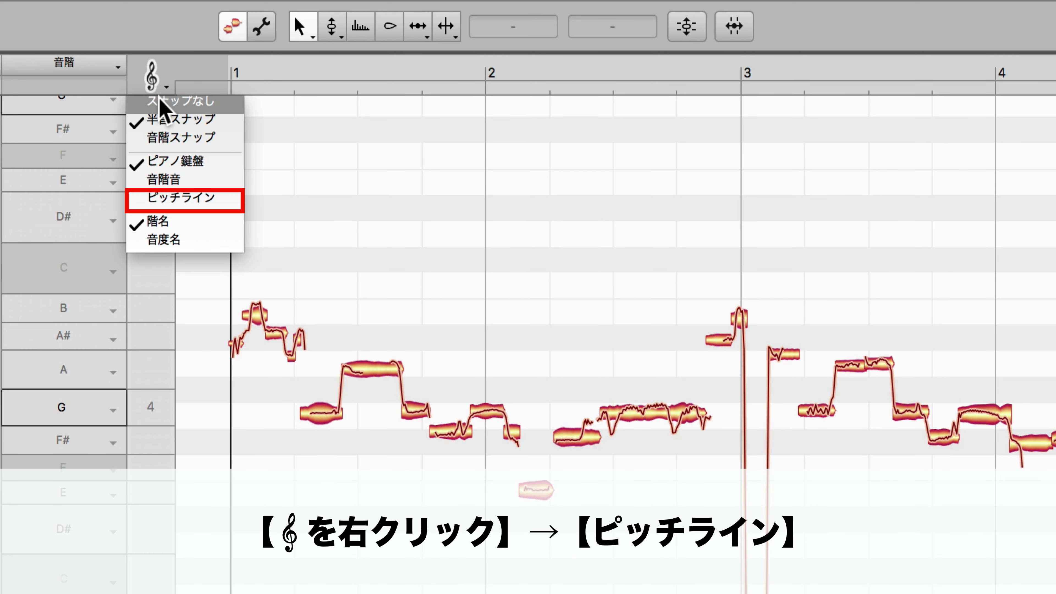
left_click(178, 198)
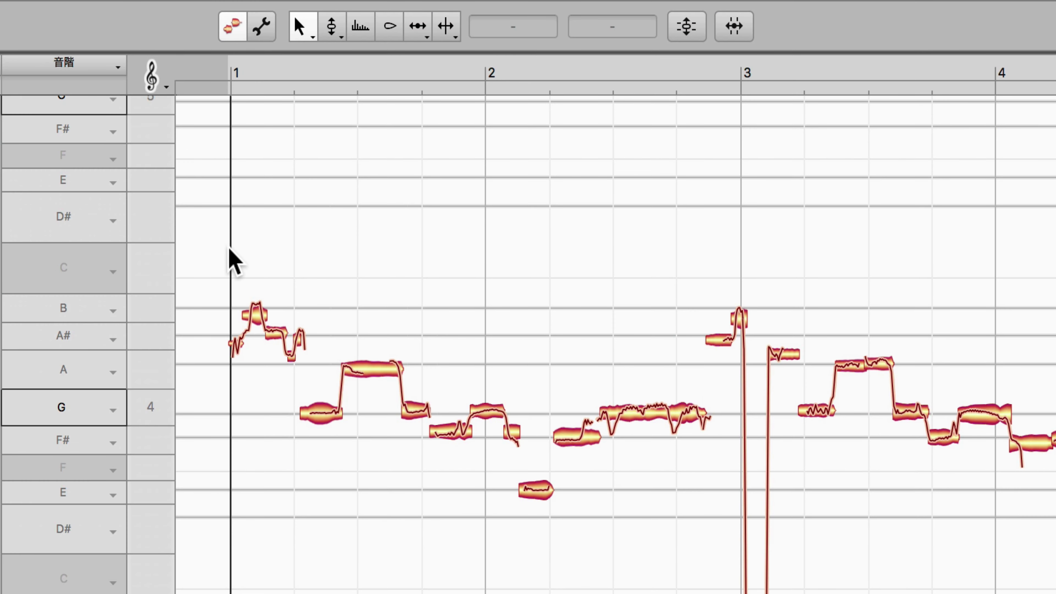
right_click(157, 82)
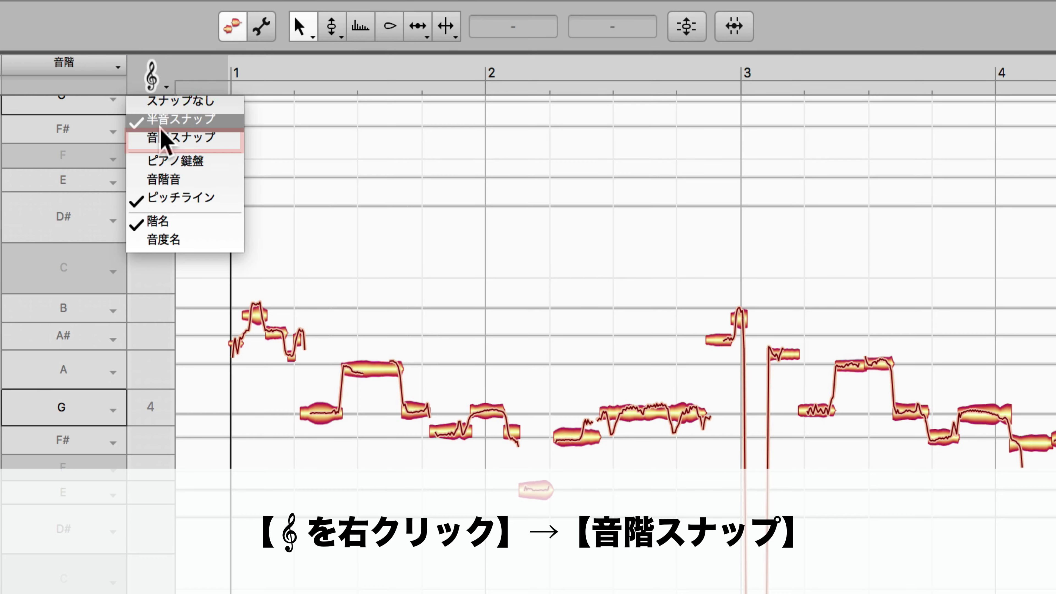
left_click(163, 137)
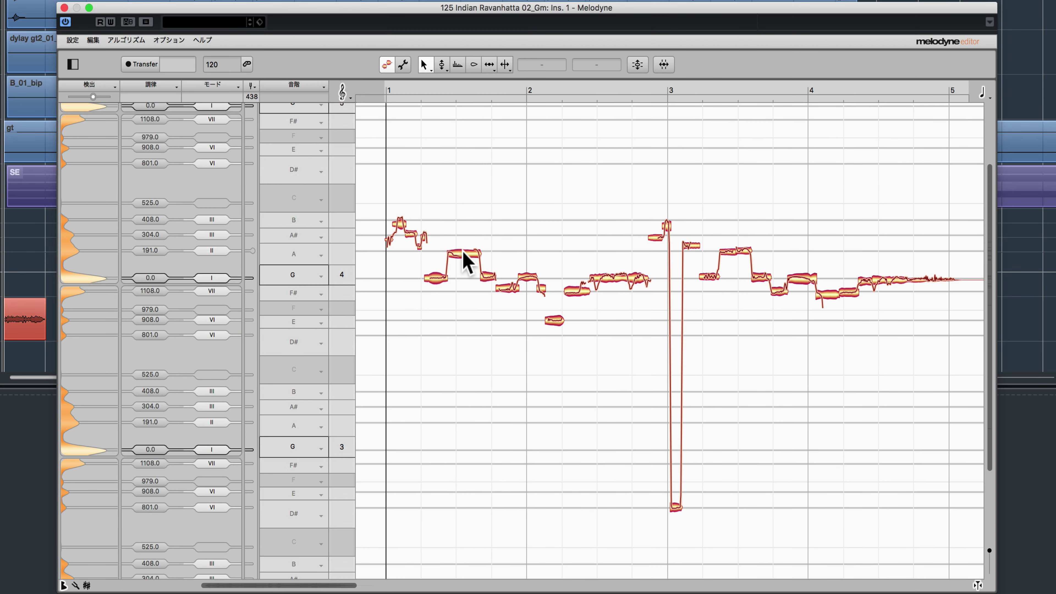
Try moving the long A4 note in bar 1 up to a higher scale pitch and return it to A4
left_click_drag(372, 370, 383, 309)
left_click_drag(469, 220, 461, 251)
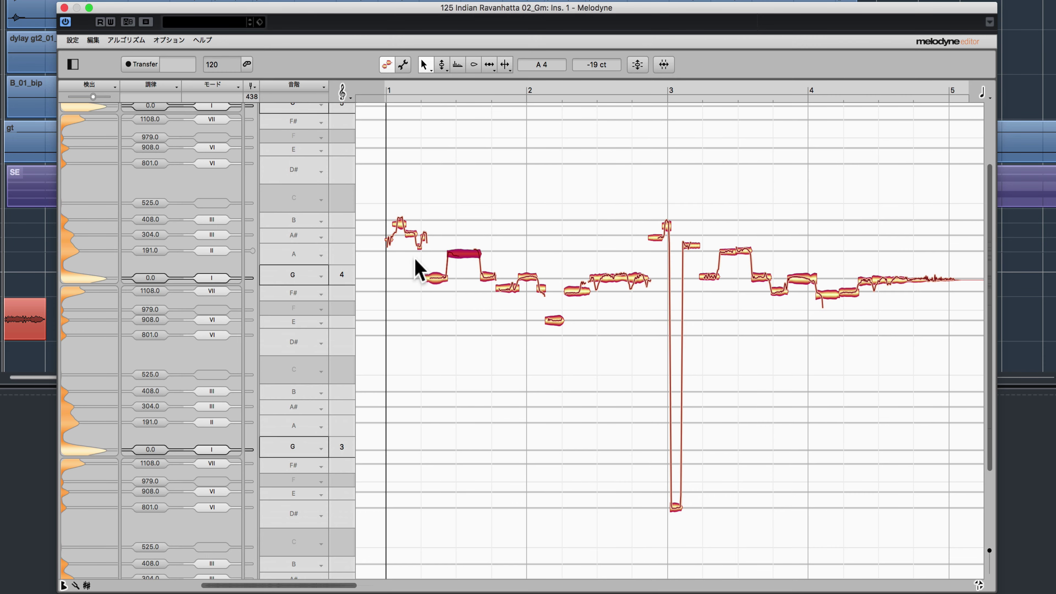
Select the group of notes from late bar 1 into bar 2 and reanalyze the scale (音階を再分析) from them
left_click_drag(404, 254, 615, 308)
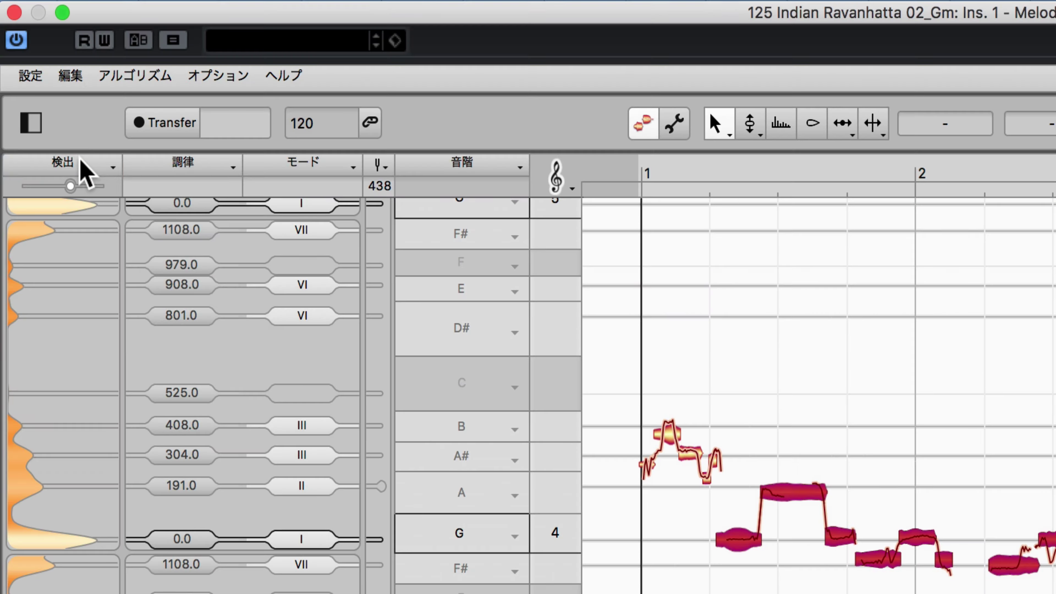
left_click(98, 84)
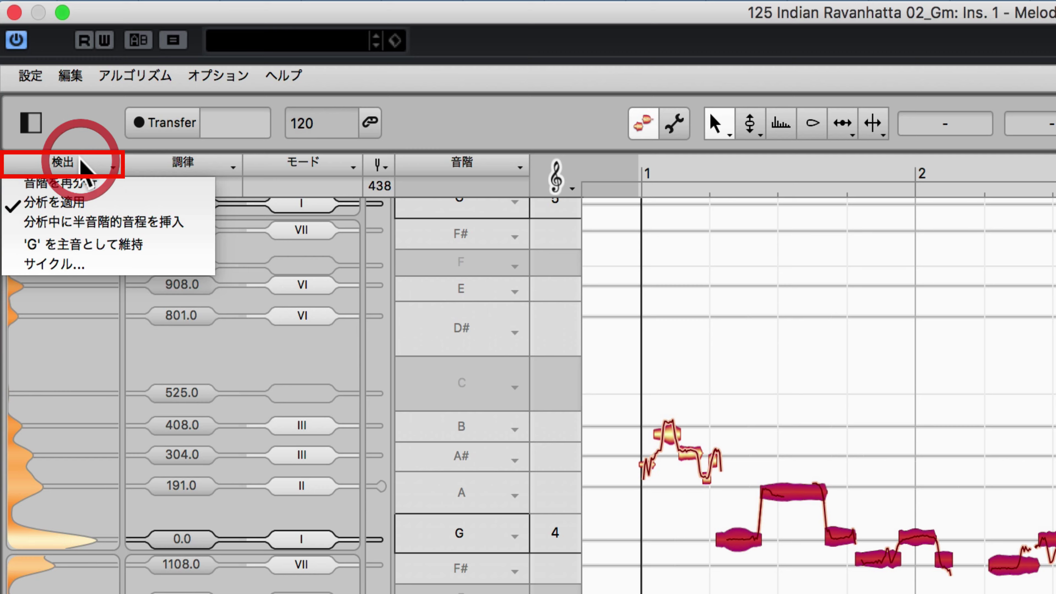
left_click(77, 183)
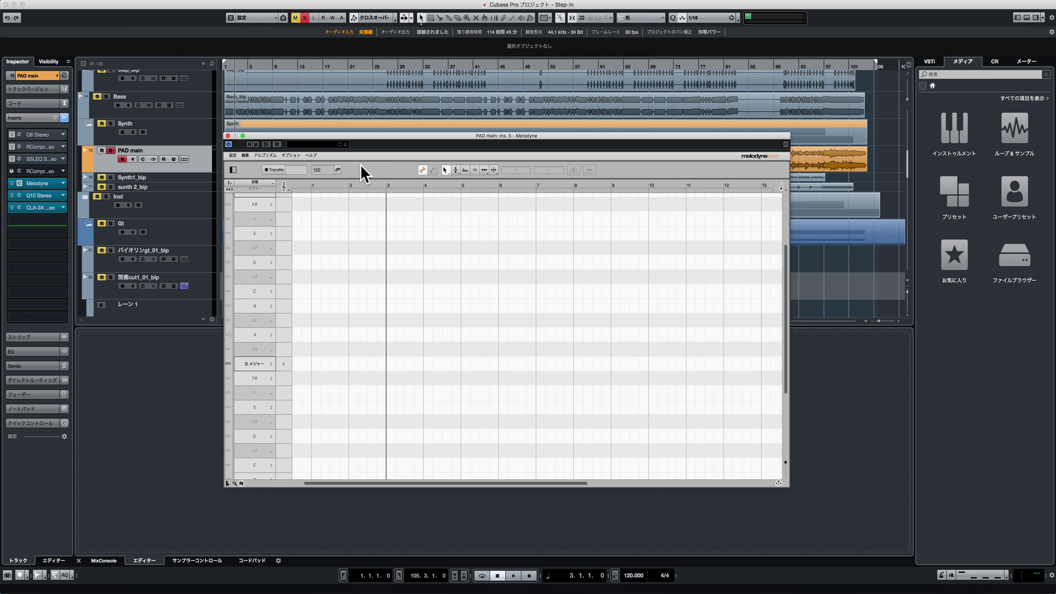
Transfer the PAD main track's audio from bar 3 to about bar 7 into its Melodyne instance
left_click(275, 171)
key("space")
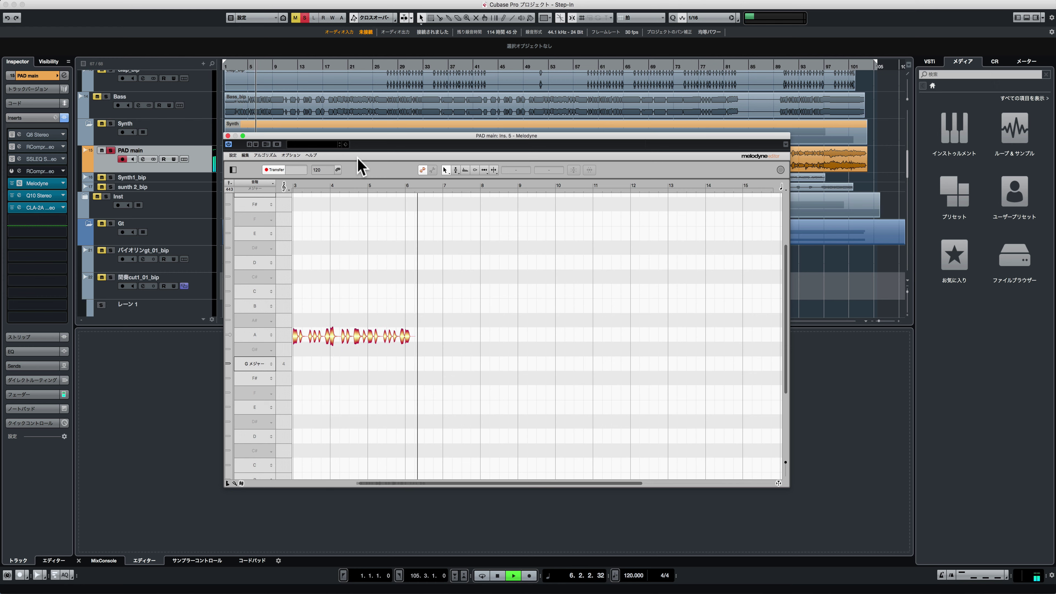
key("space")
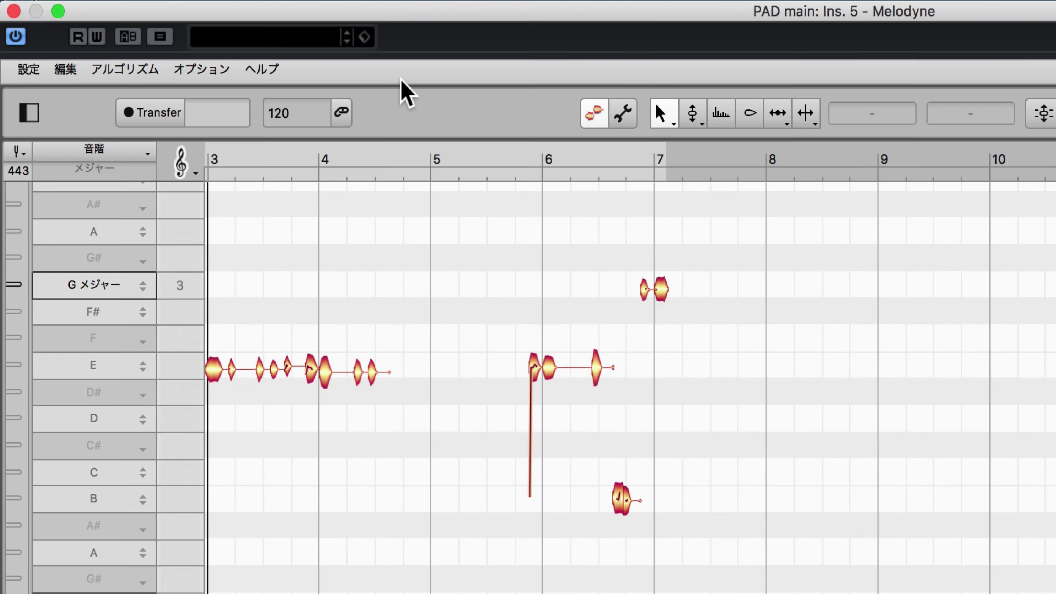
Change the PAD main detection algorithm to polyphonic sustain (ポリフォニックサステイン) and redetect the notes
left_click(138, 42)
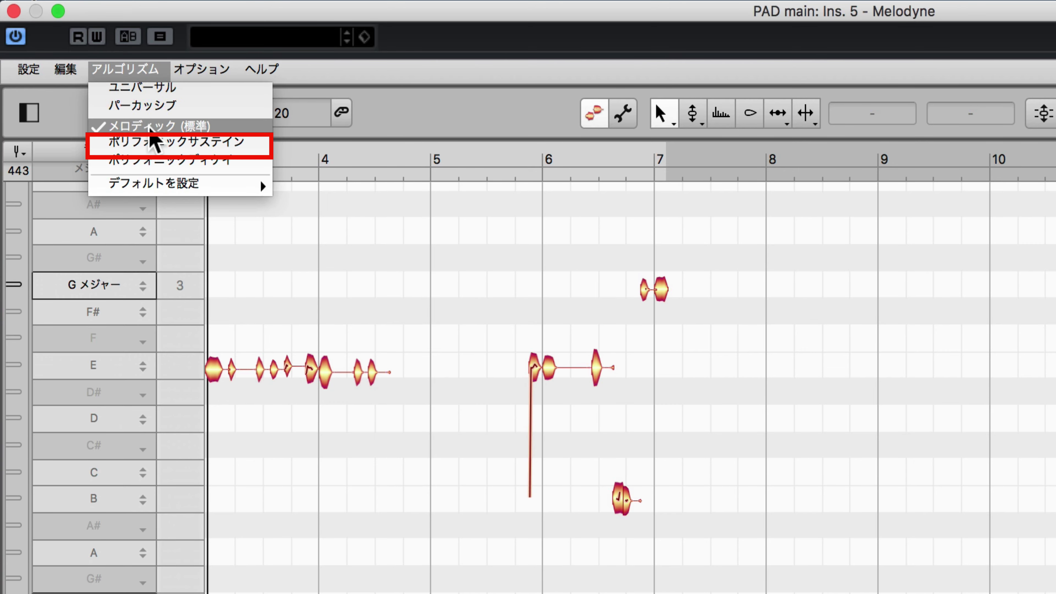
left_click(153, 143)
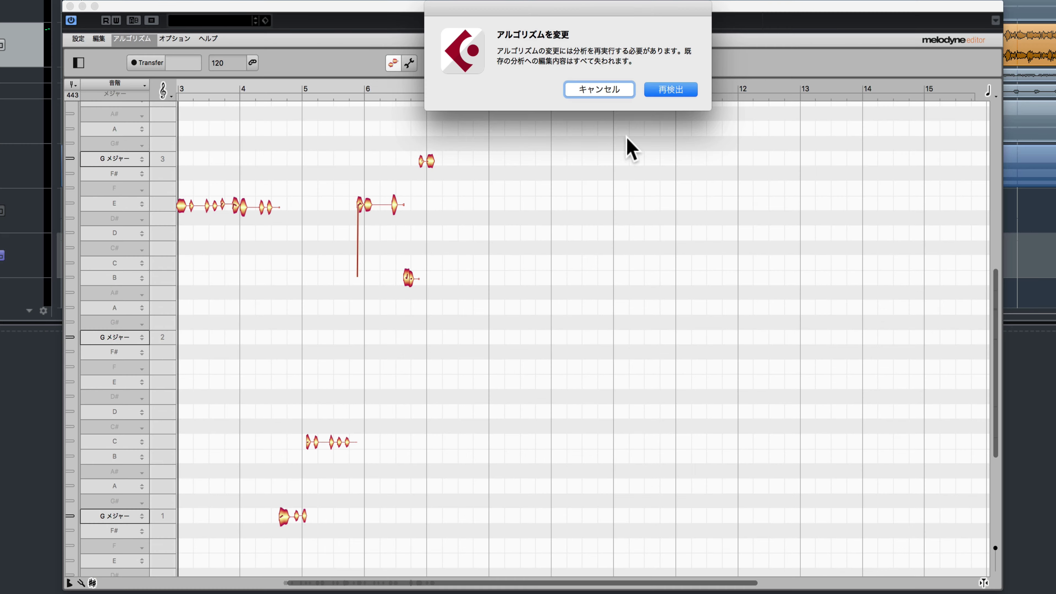
left_click(671, 90)
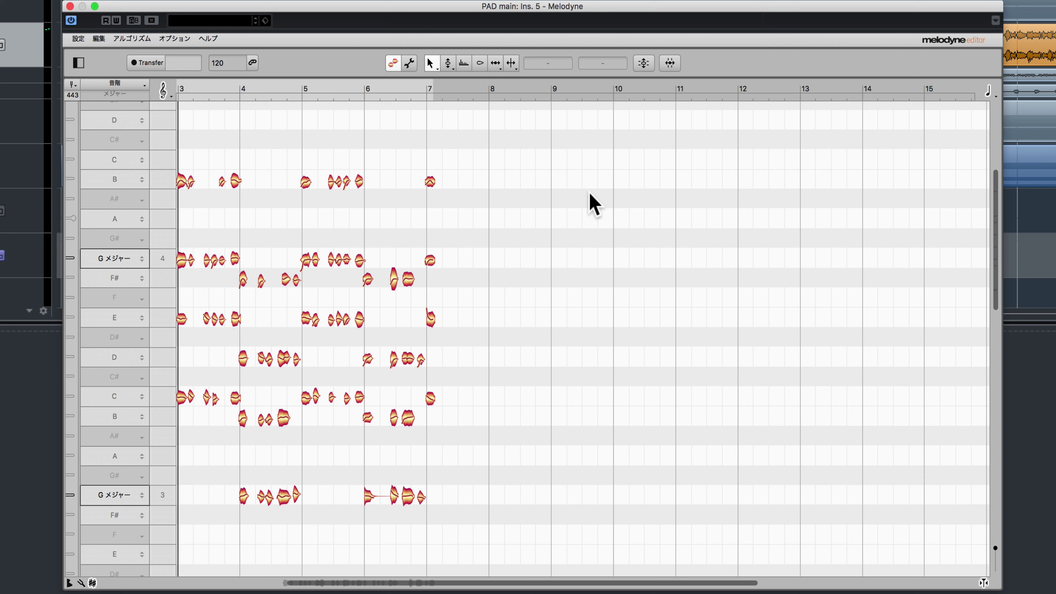
Lower one G4 note in mid bar 3 to F#4 and one F#4 note late in bar 4 to E4, and audition the chords
left_click(213, 259)
left_click_drag(212, 259, 213, 279)
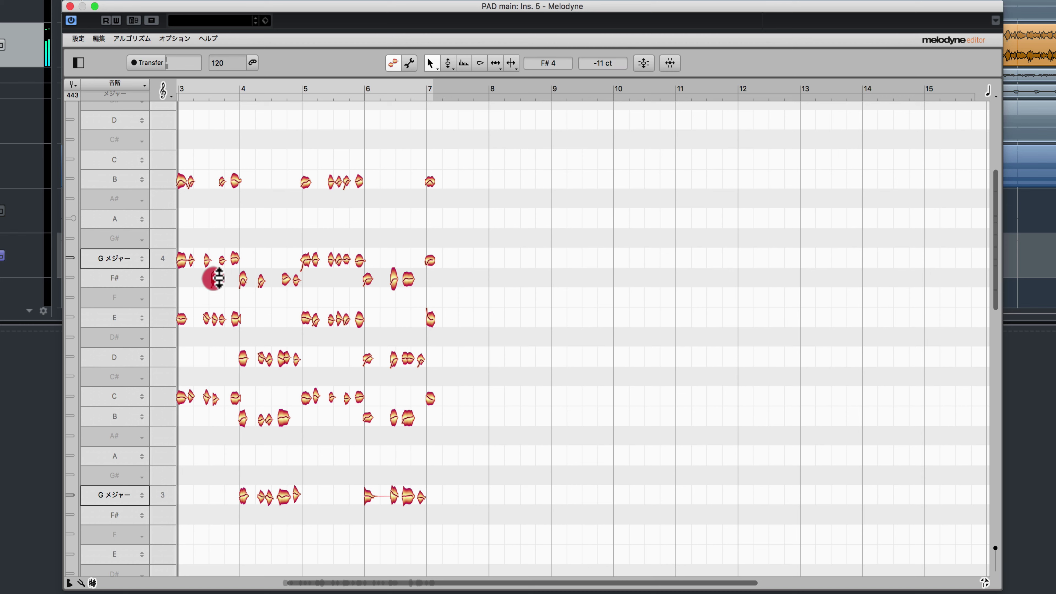
left_click_drag(283, 278, 284, 319)
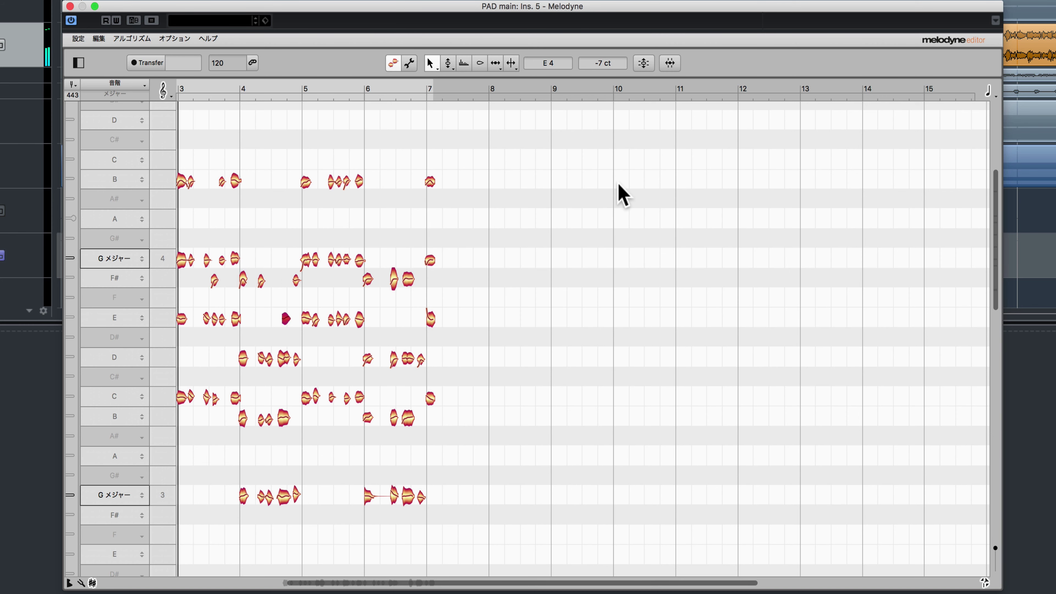
key("space")
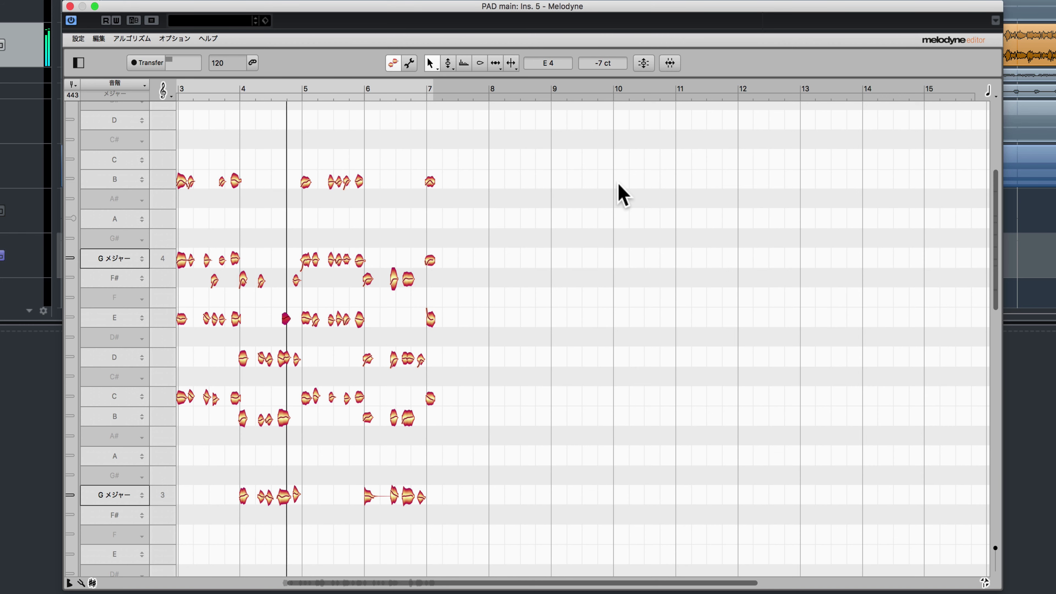
key("space")
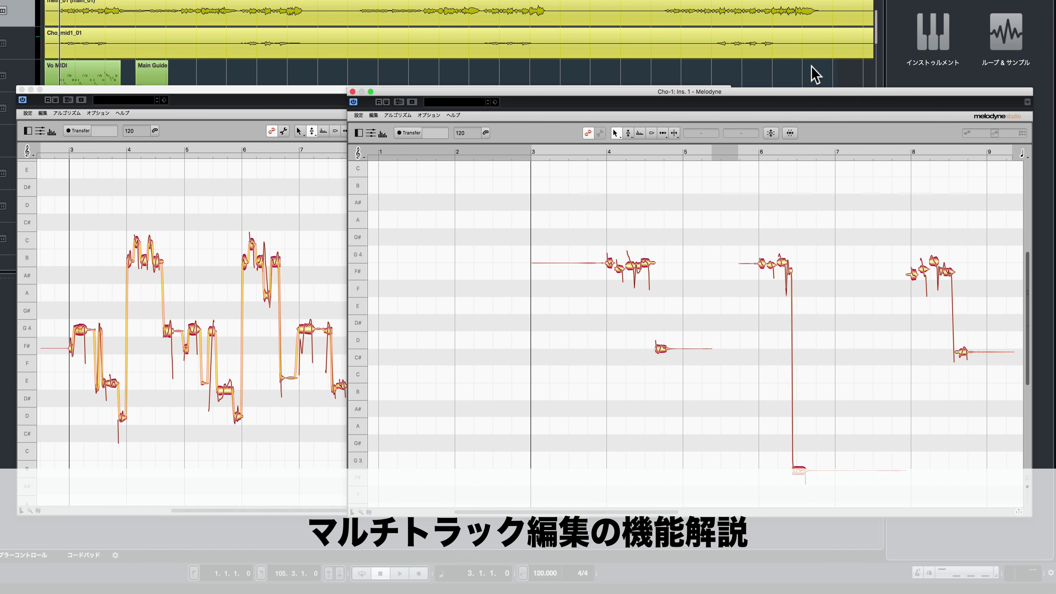
Switch between the Vo and Cho-1 Melodyne instances, ending on Vo, and show the track list there
left_click(324, 88)
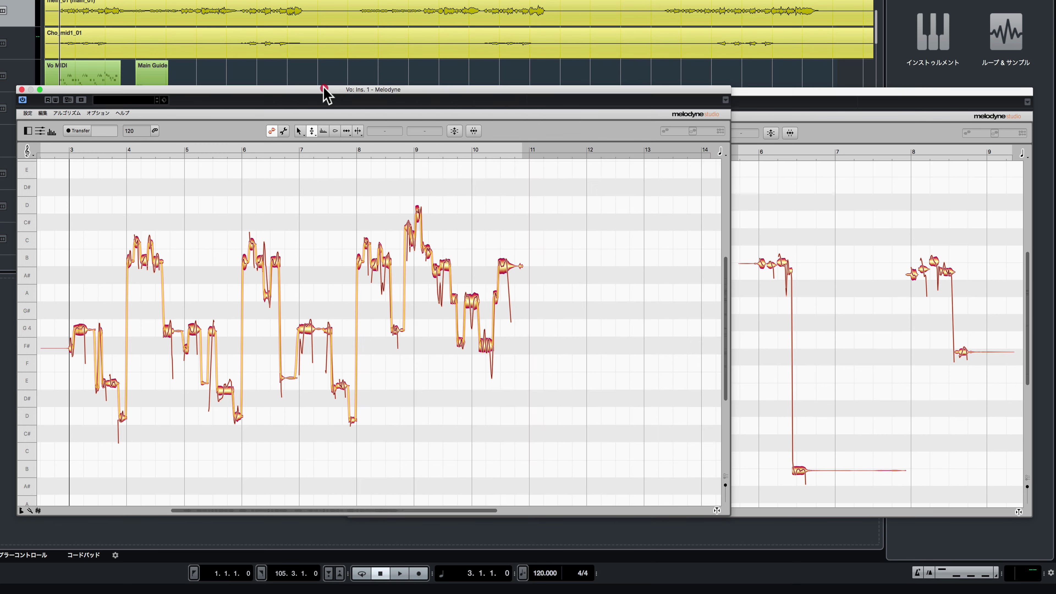
left_click(794, 102)
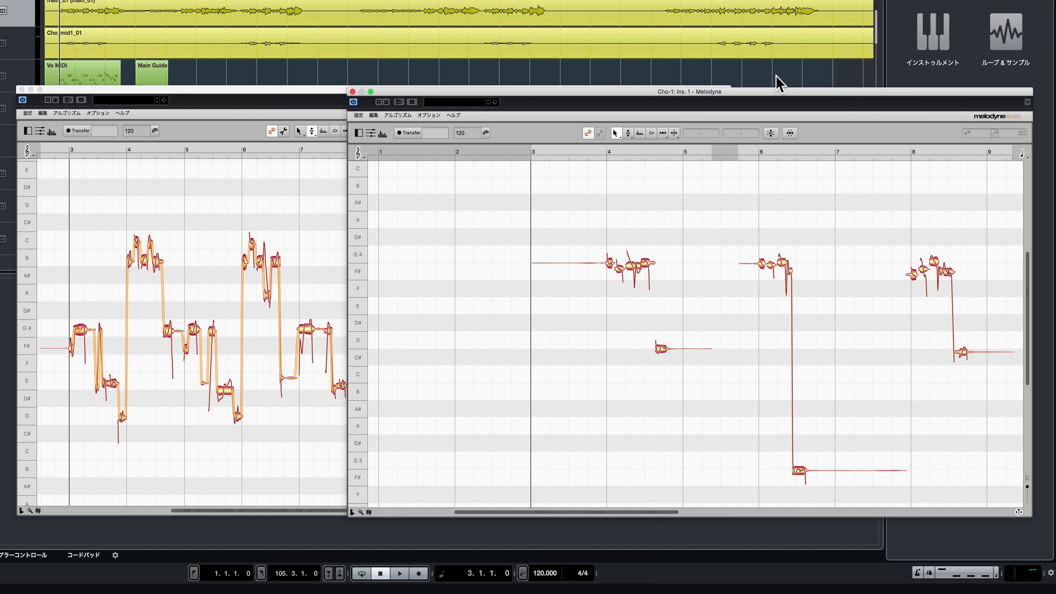
left_click(311, 99)
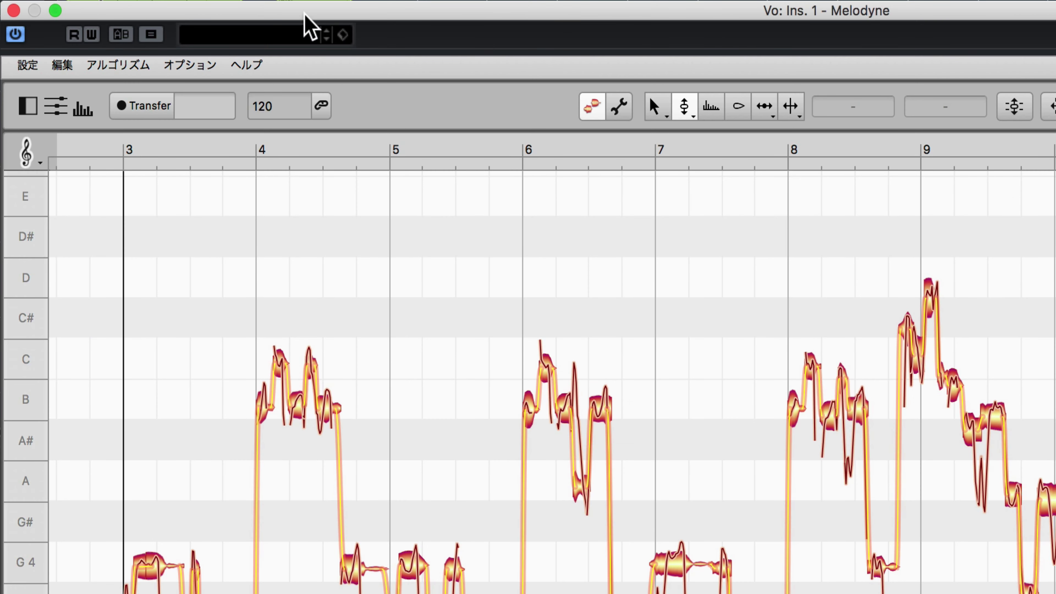
left_click(59, 109)
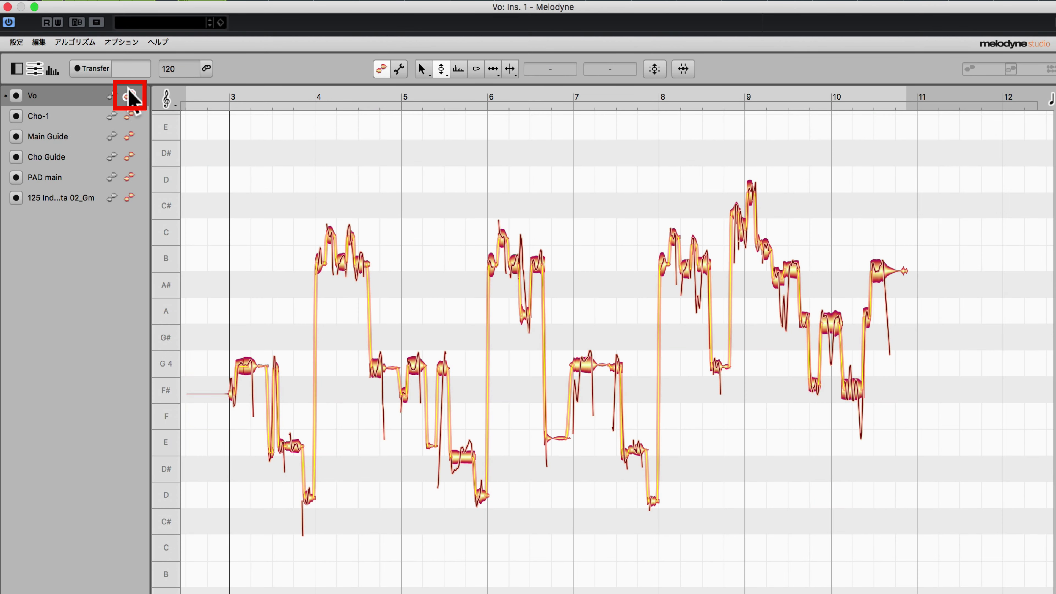
Show Cho-1 and Cho Guide as reference notes, and make Cho-1 and Vo editable at the same time
left_click(111, 117)
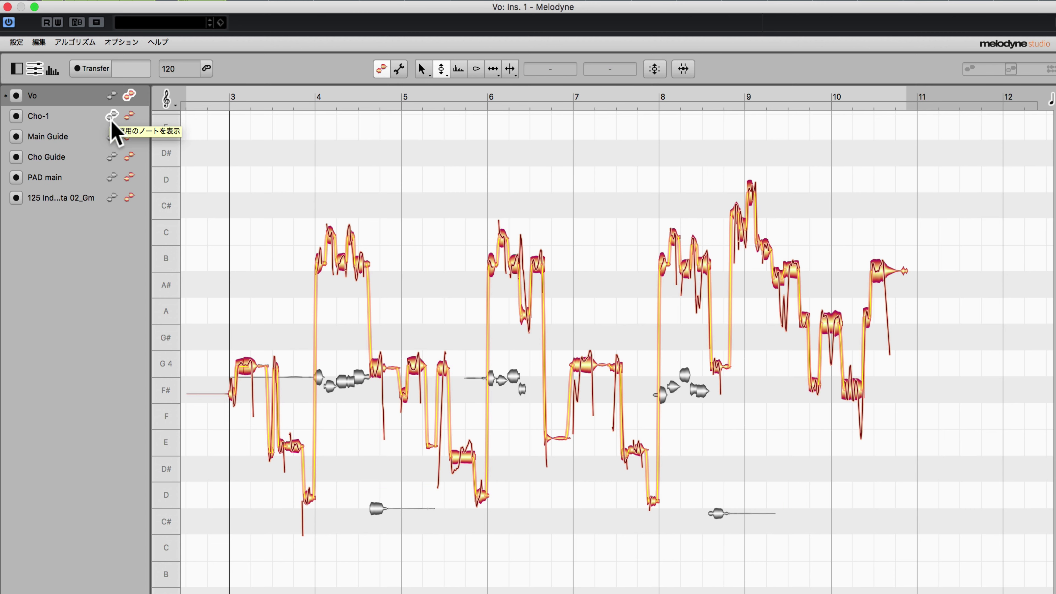
left_click(112, 157)
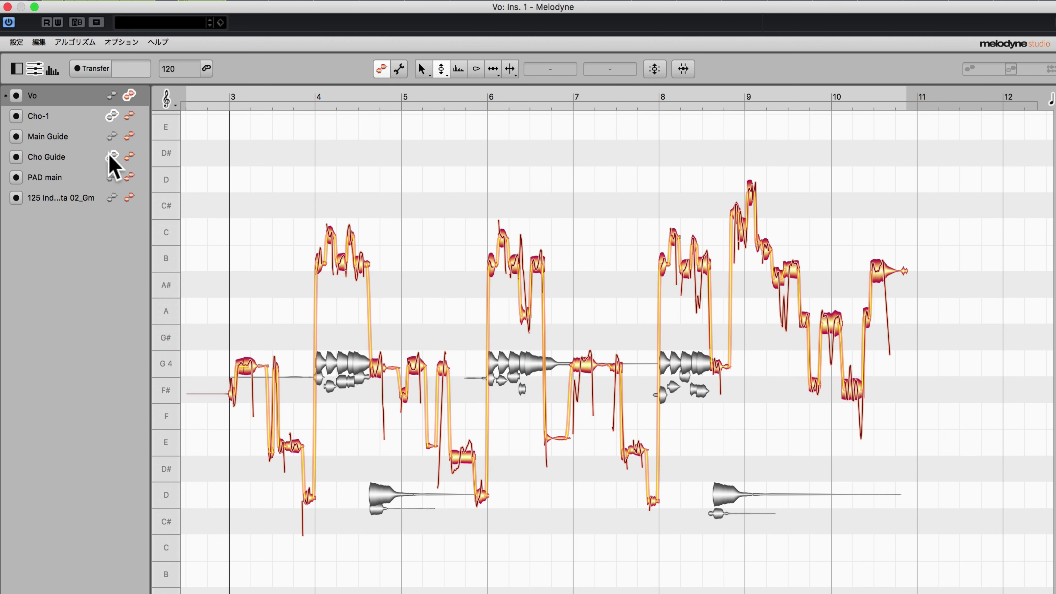
left_click(130, 116)
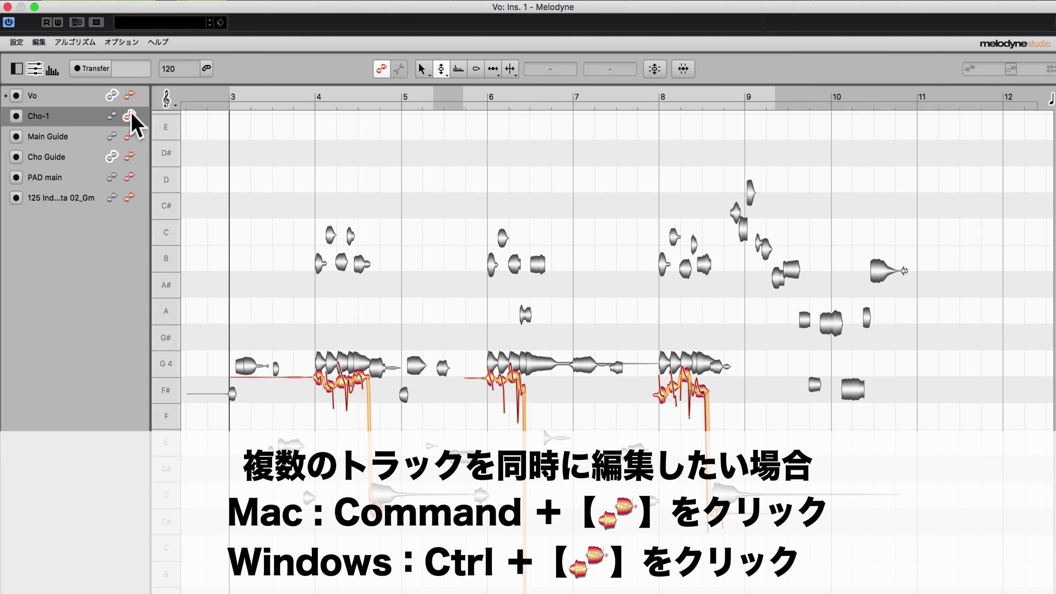
left_click(130, 95, "super")
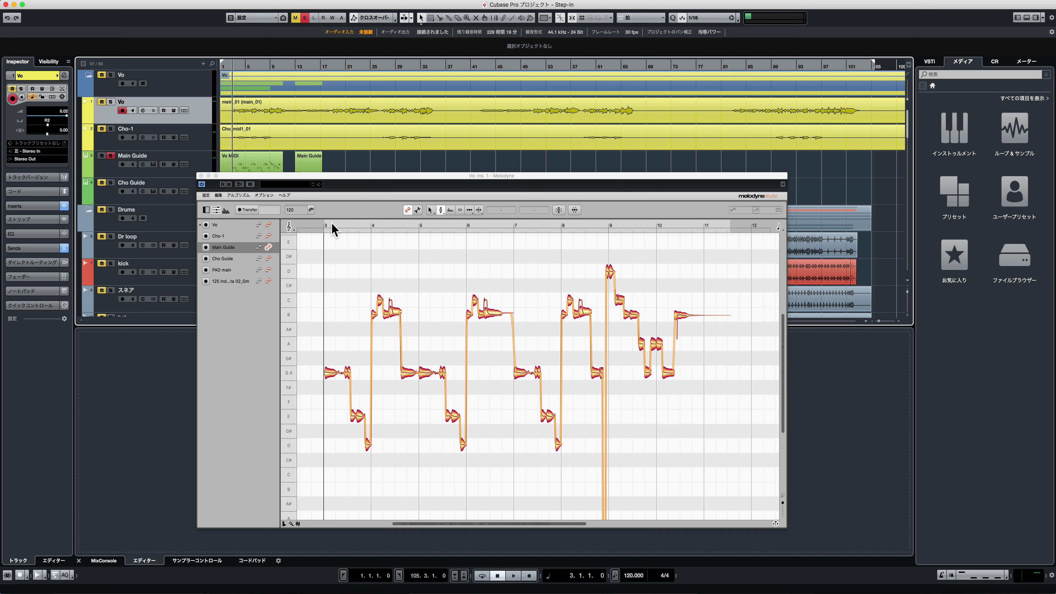
Audition the Main Guide melody from bar 3
key("space")
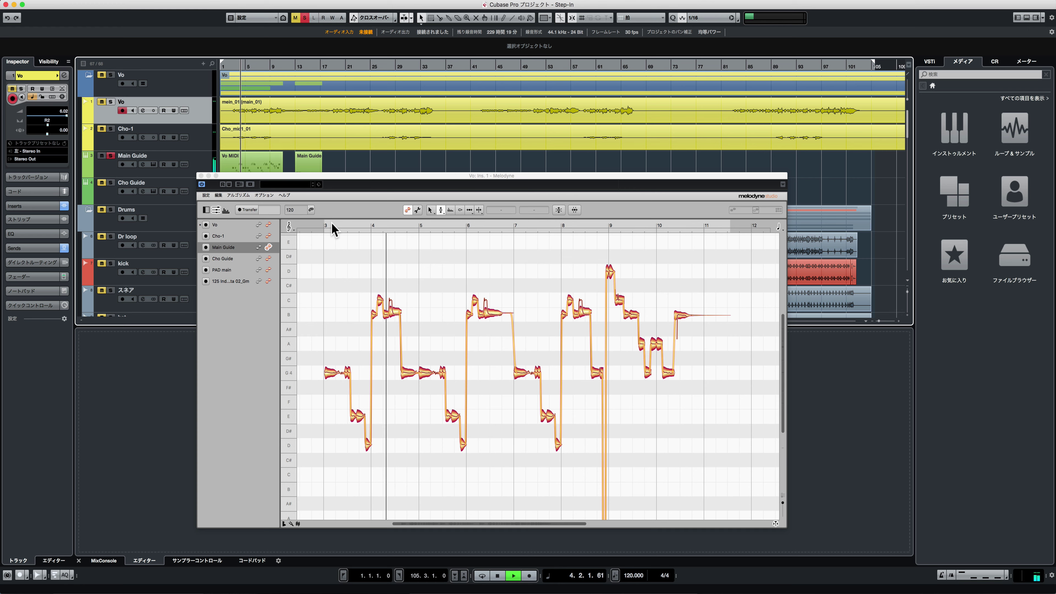
key("space")
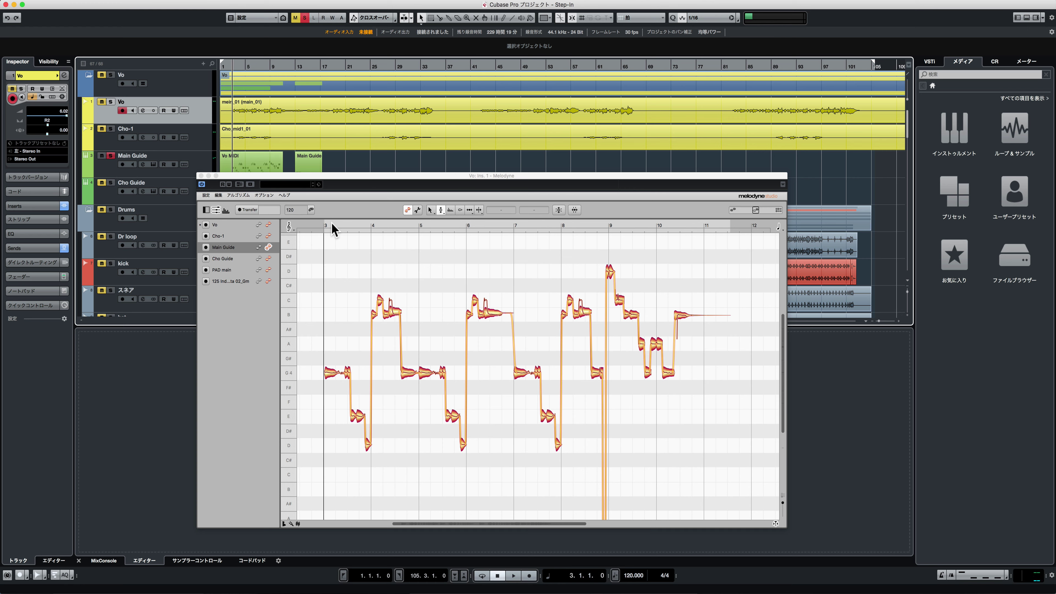
Make Vo editable with Main Guide as reference notes, and raise the low note late in bar 5 to E to match the guide
left_click(268, 225)
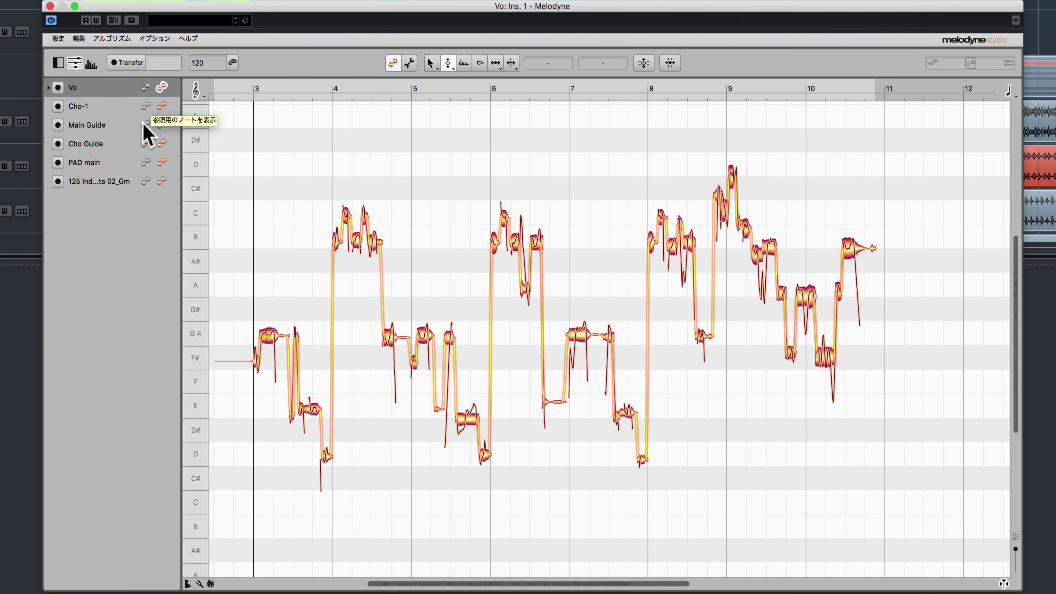
left_click(258, 247)
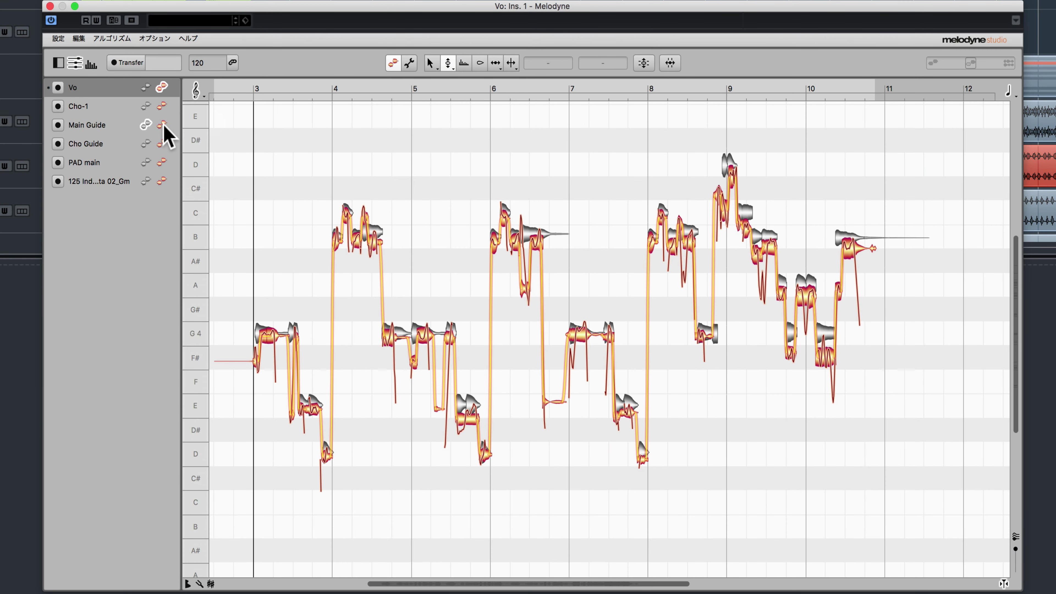
left_click_drag(472, 418, 472, 403)
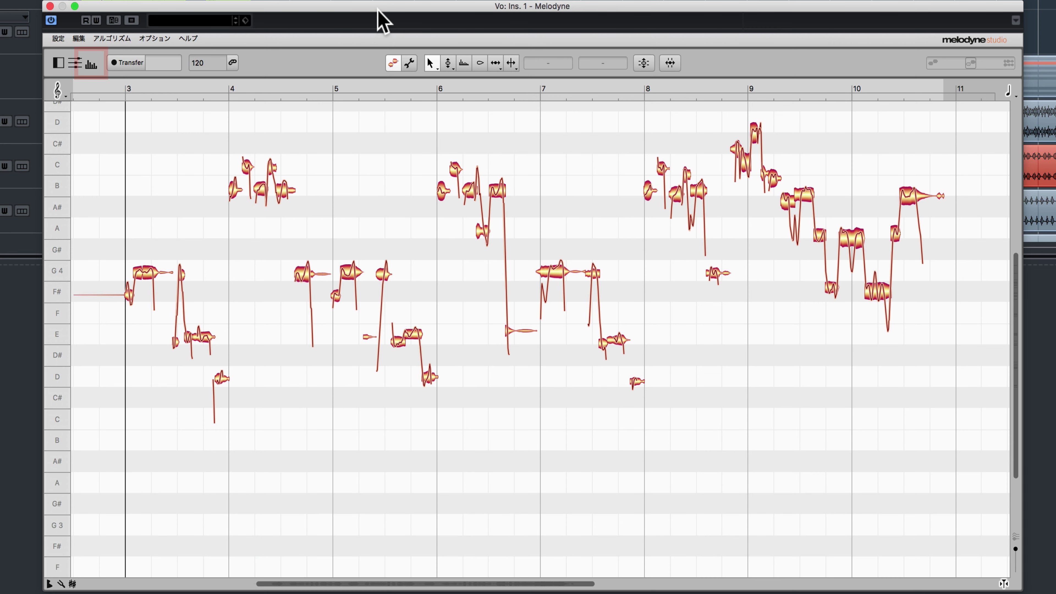
Open the Sound Editor for Vo, raise harmonics 26 and 30 individually, and lower harmonics 19 to 34 together as a group
left_click(91, 65)
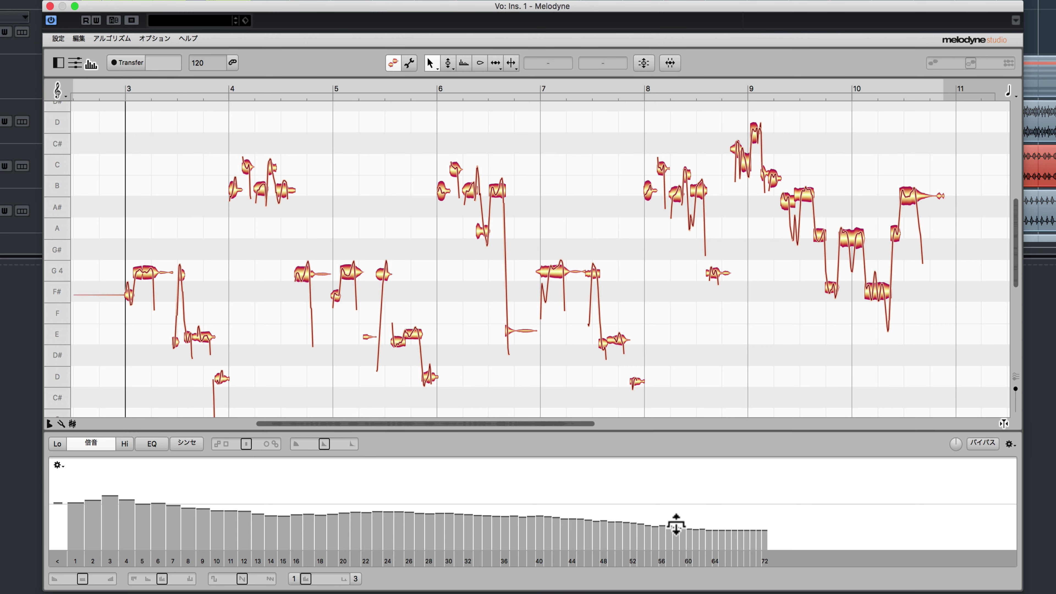
left_click_drag(409, 511, 440, 509)
left_click_drag(328, 472, 488, 482)
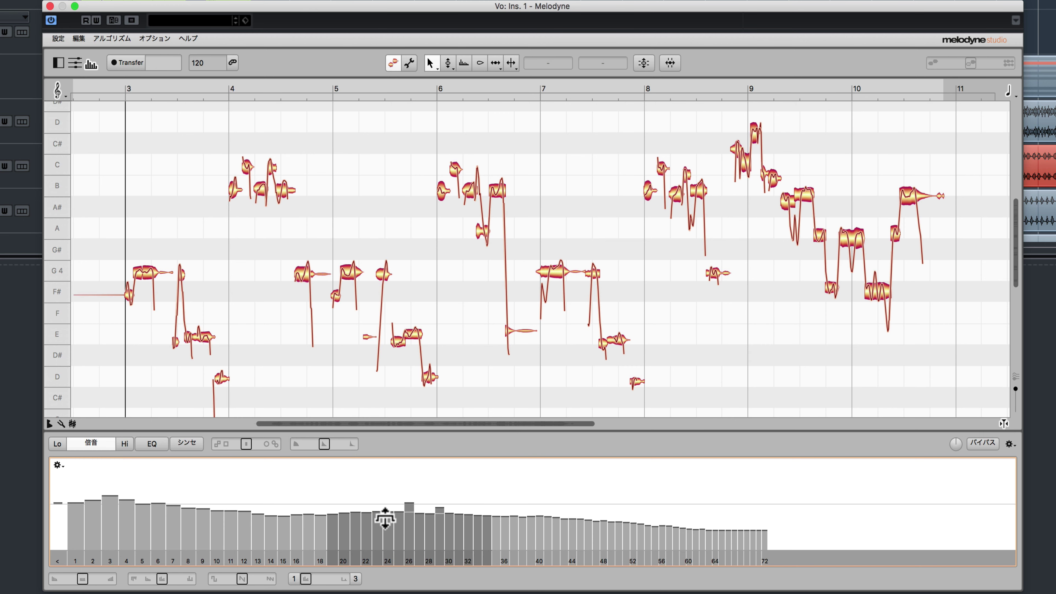
mouse_move(385, 517)
left_mouse_down()
mouse_move(380, 489)
mouse_move(393, 486)
mouse_move(394, 540)
mouse_move(394, 523)
left_mouse_up()
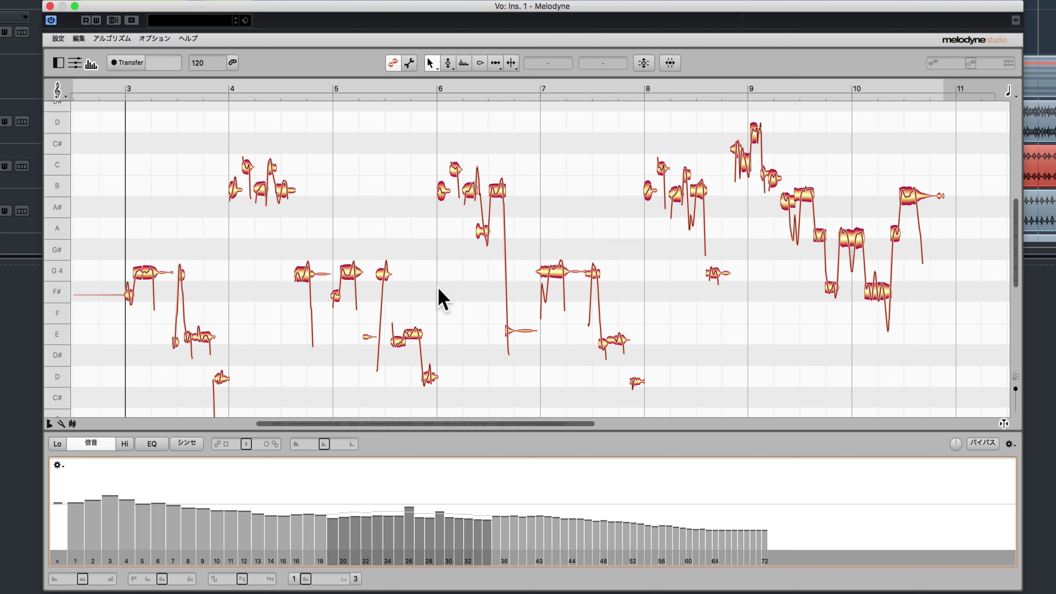
Select the long G4 note in bar 5 and undo the harmonic level changes
left_click(357, 276)
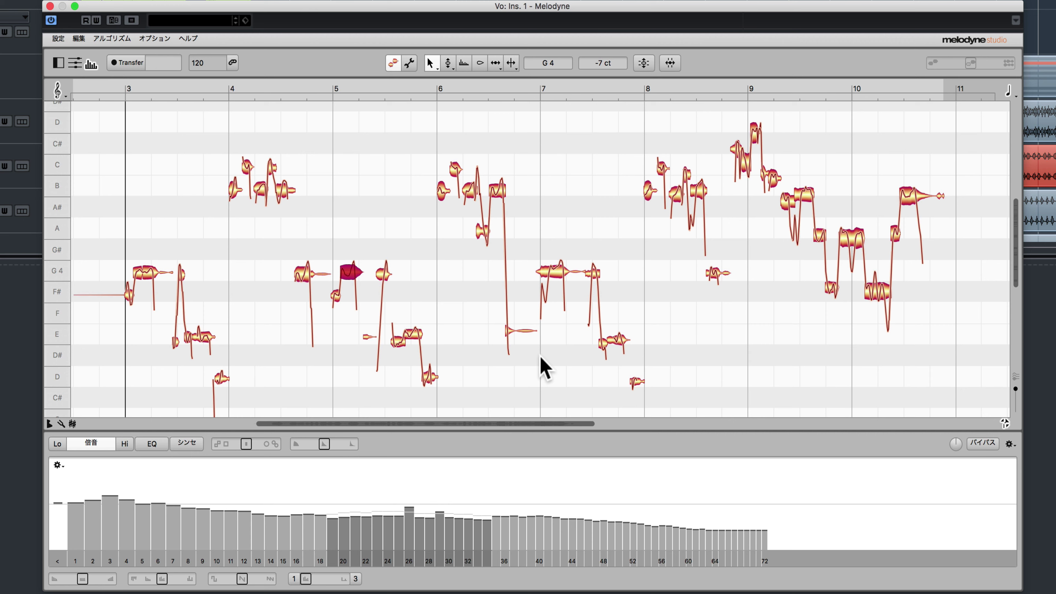
key("super+z")
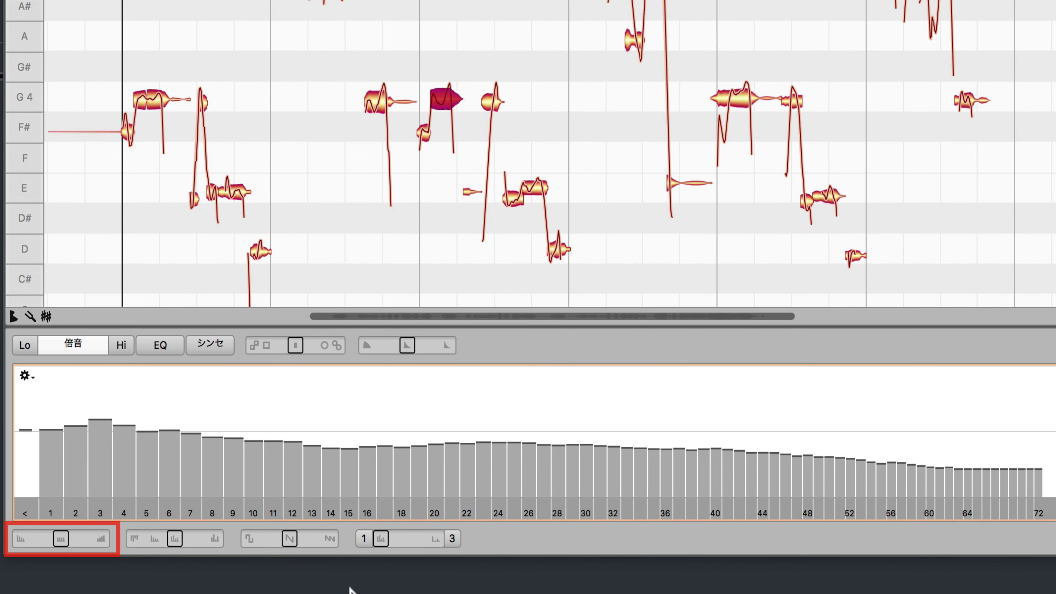
Try the harmonics' Brilliance at +20 %, return it to 0 %, and audition the vocal
mouse_move(63, 542)
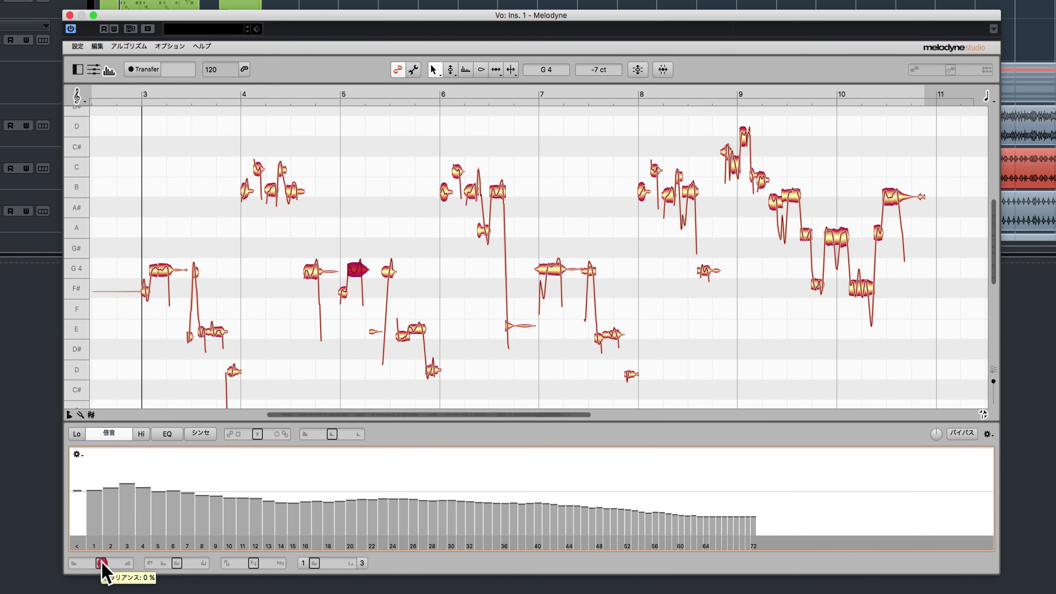
mouse_move(101, 563)
left_mouse_down()
mouse_move(116, 564)
mouse_move(106, 565)
left_mouse_up()
mouse_move(107, 566)
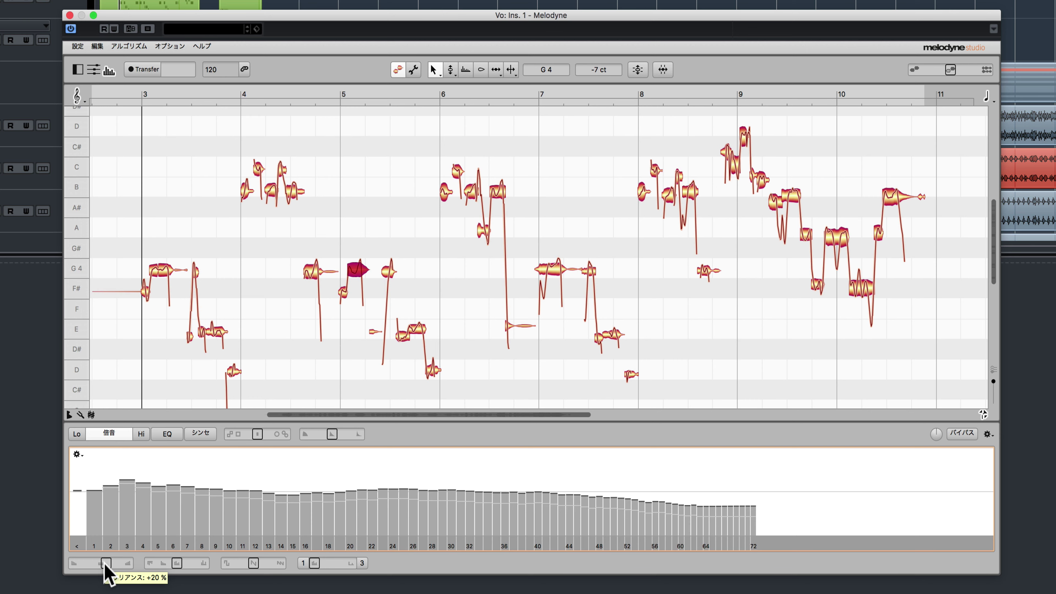
mouse_move(106, 566)
left_mouse_down()
mouse_move(83, 565)
mouse_move(100, 566)
left_mouse_up()
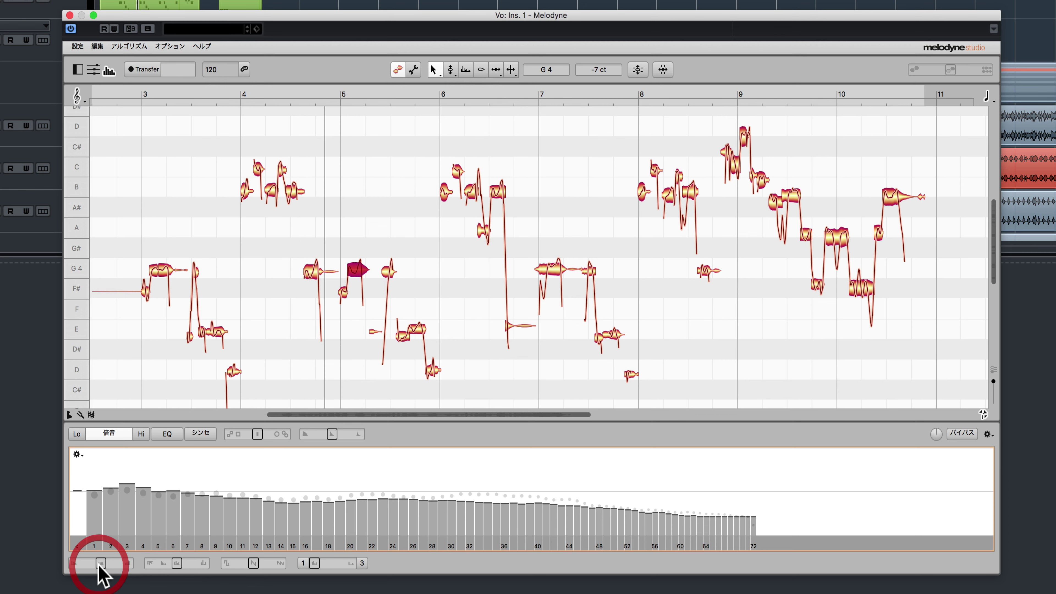
key("space")
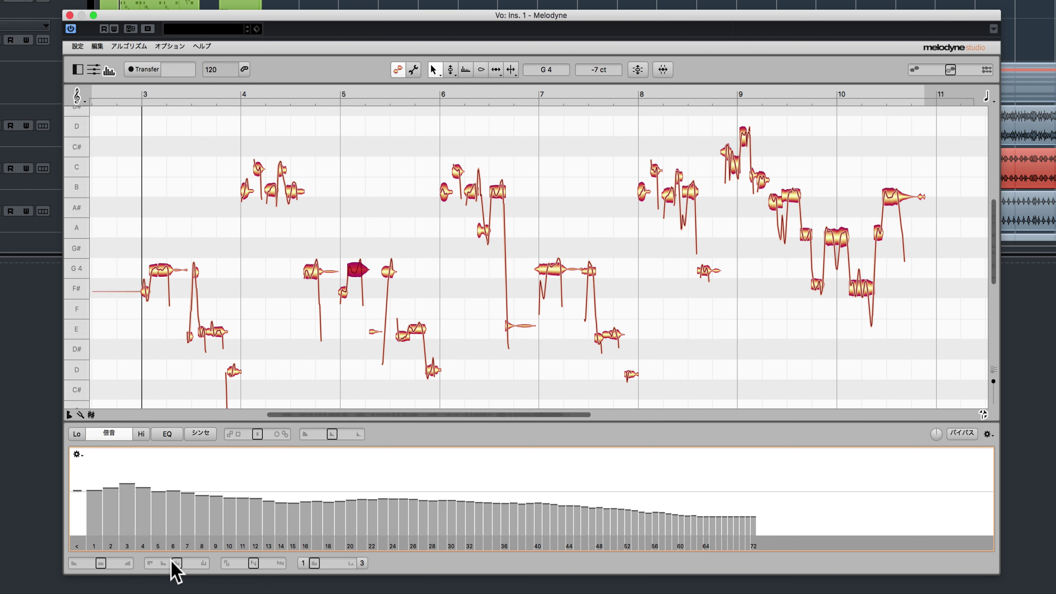
During playback, try a flattened harmonic Contour, then vary the odd/even balance and the harmonic interval setting next to it
key("space")
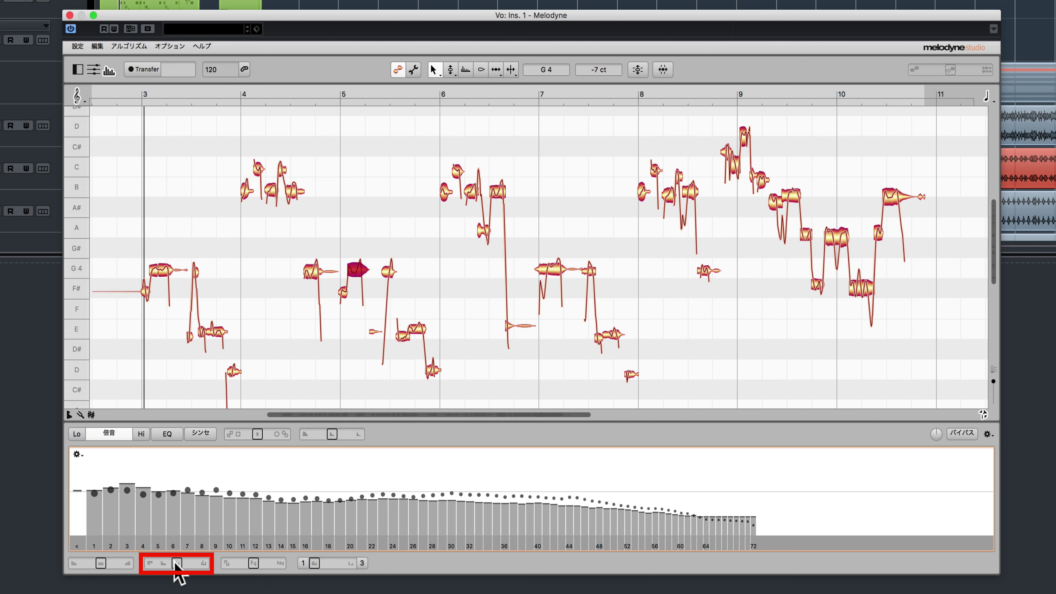
left_click(177, 563)
mouse_move(177, 563)
left_mouse_down()
mouse_move(198, 564)
mouse_move(164, 565)
left_mouse_up()
key("space")
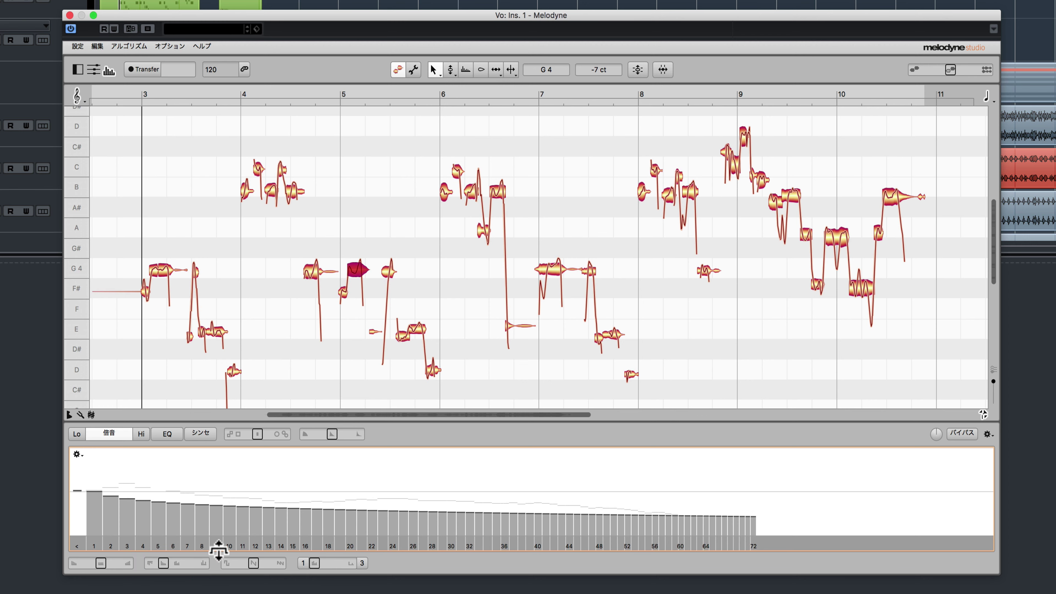
key("space")
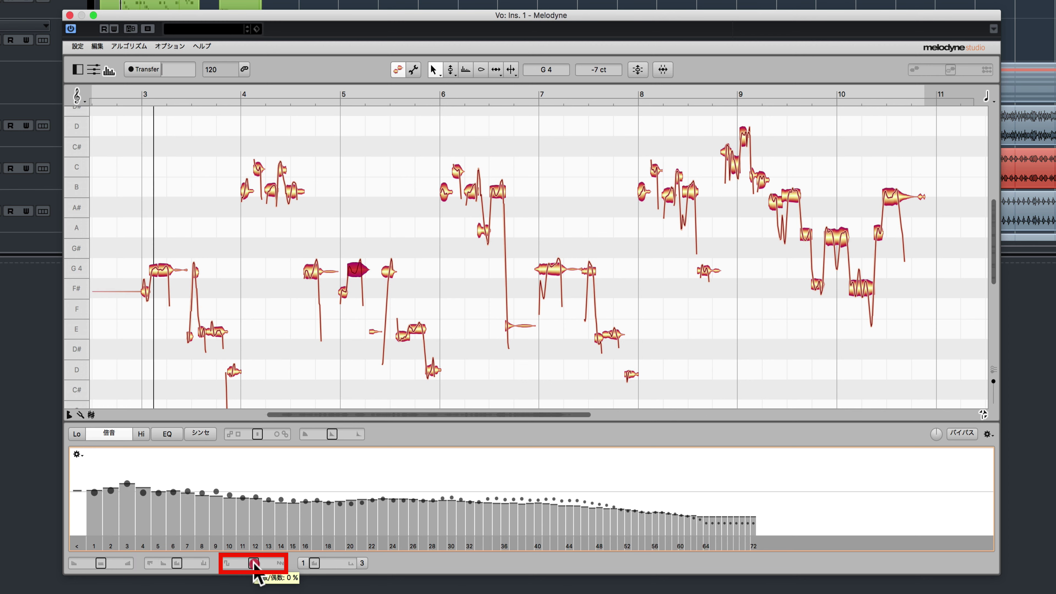
mouse_move(254, 563)
left_mouse_down()
mouse_move(274, 565)
mouse_move(225, 568)
mouse_move(348, 565)
mouse_move(314, 565)
left_mouse_up()
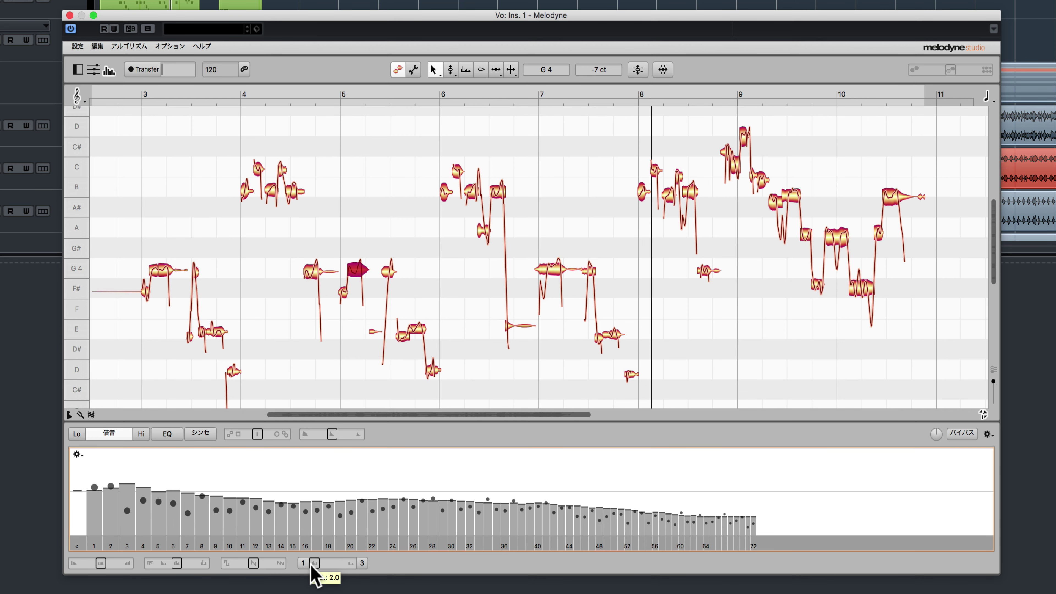
In the Sound Editor's EQ, lower the A band near 440 Hz and the surrounding E-to-F range, then strongly emphasize alternating tone bands
left_click(166, 434)
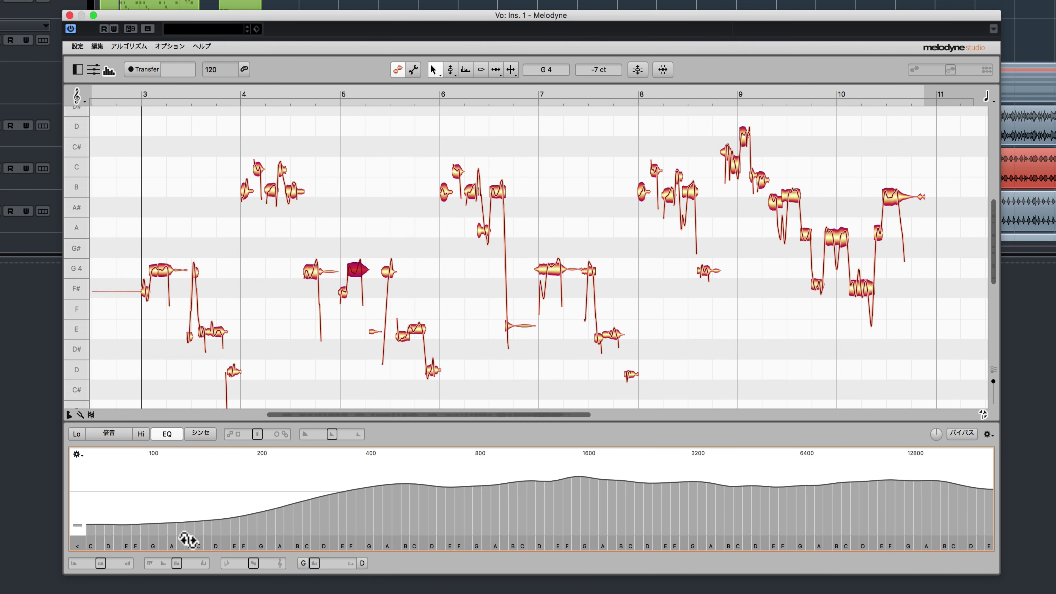
left_click_drag(387, 485, 388, 495)
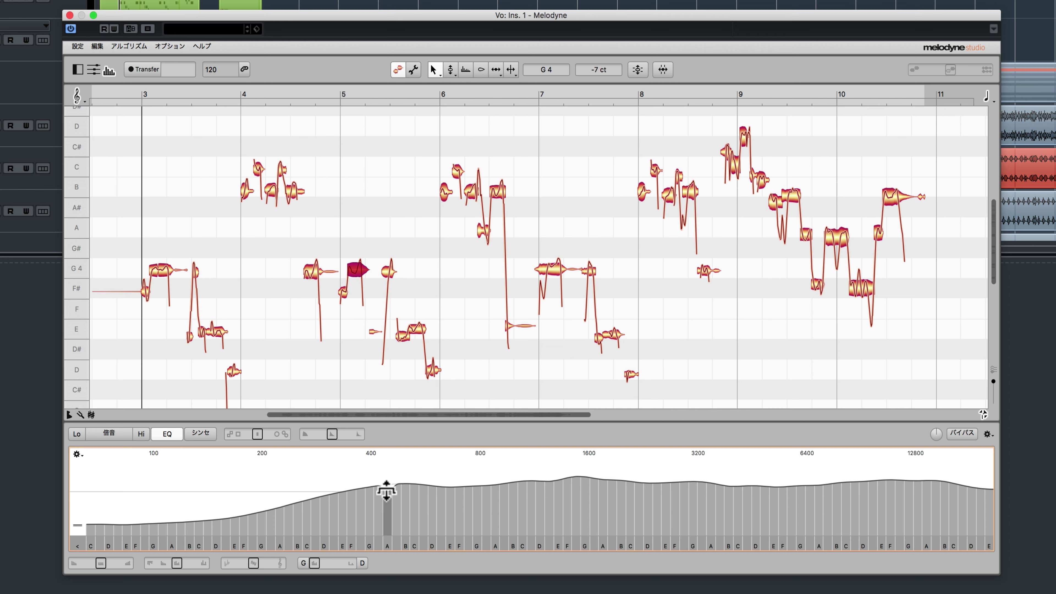
left_click_drag(331, 472, 464, 479)
mouse_move(403, 494)
left_mouse_down()
mouse_move(406, 484)
mouse_move(407, 499)
left_mouse_up()
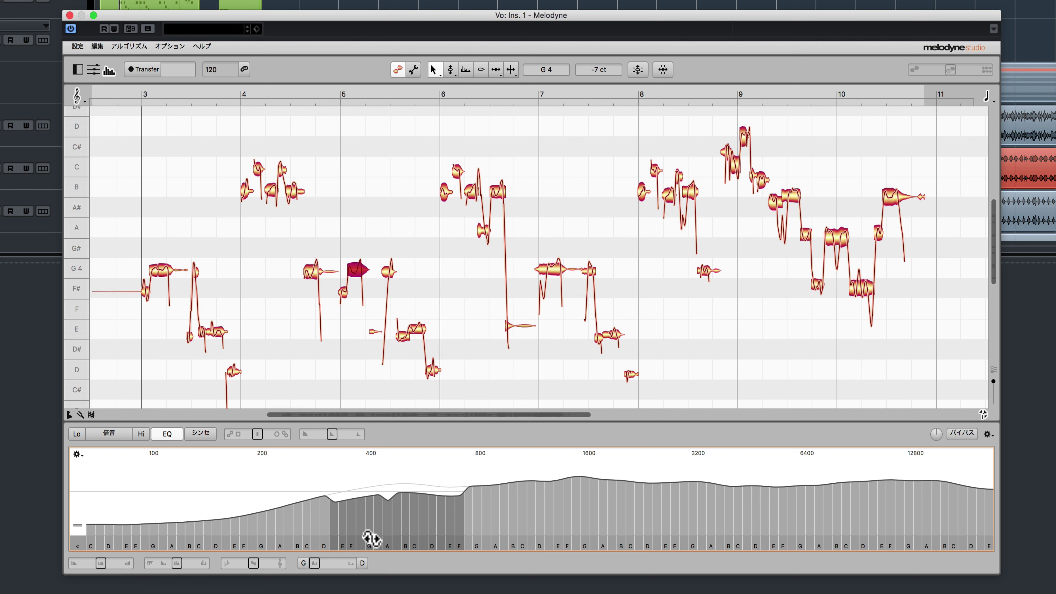
left_click_drag(252, 563, 323, 566)
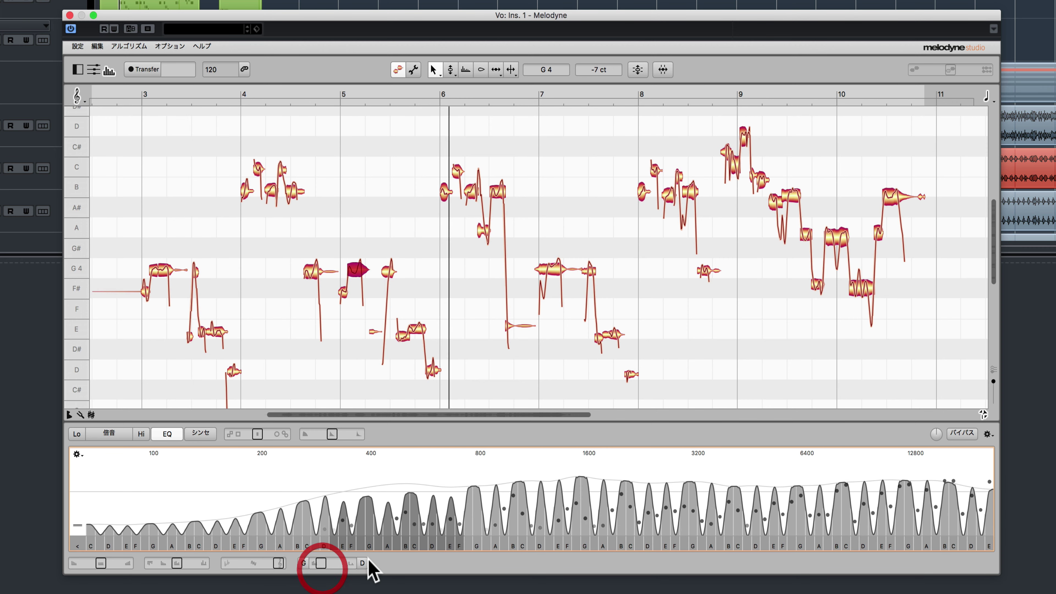
Shape the synth envelopes so the spectrum starts raised and the formant and volume start lowered, each holding before returning to neutral
left_click(206, 434)
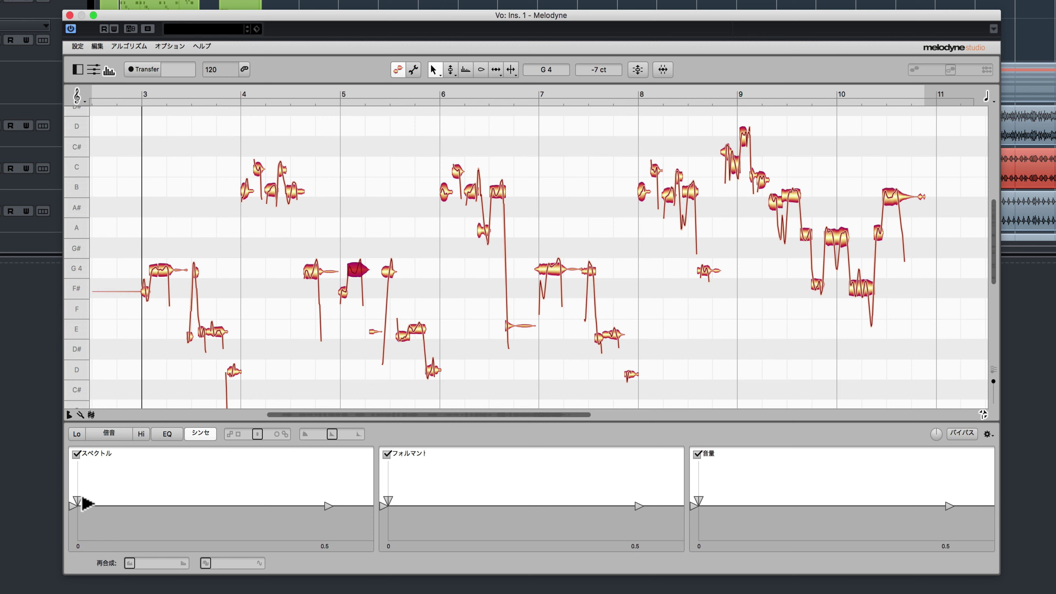
left_click_drag(77, 501, 145, 478)
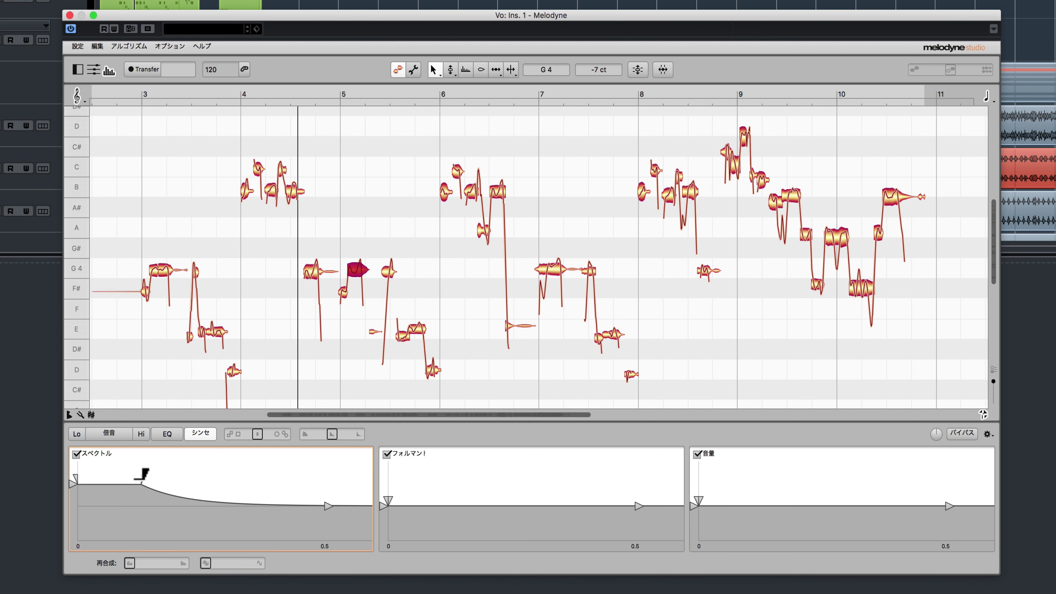
left_click_drag(413, 497, 526, 519)
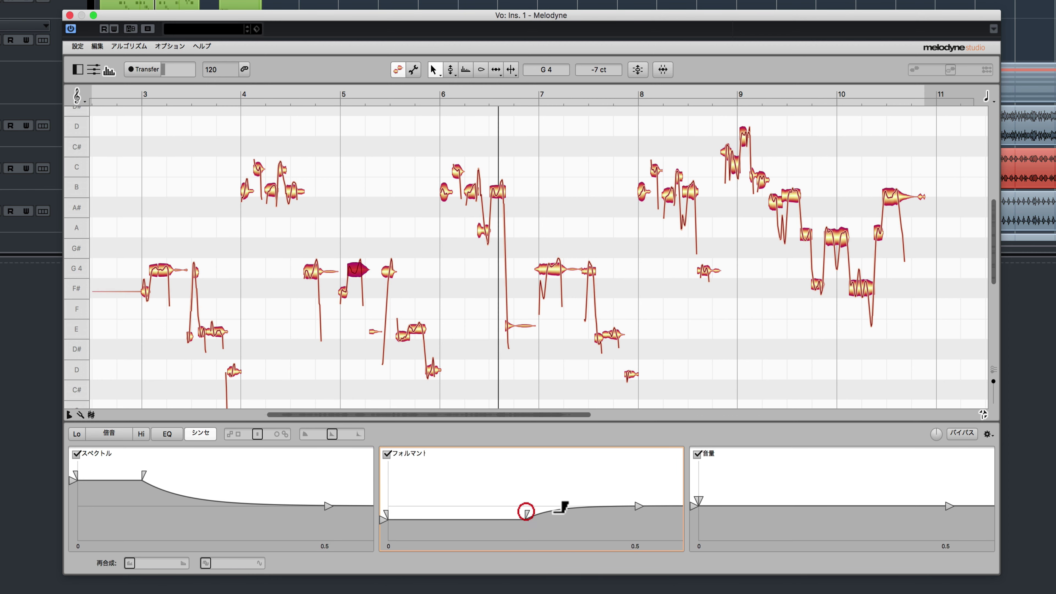
left_click_drag(703, 499, 741, 539)
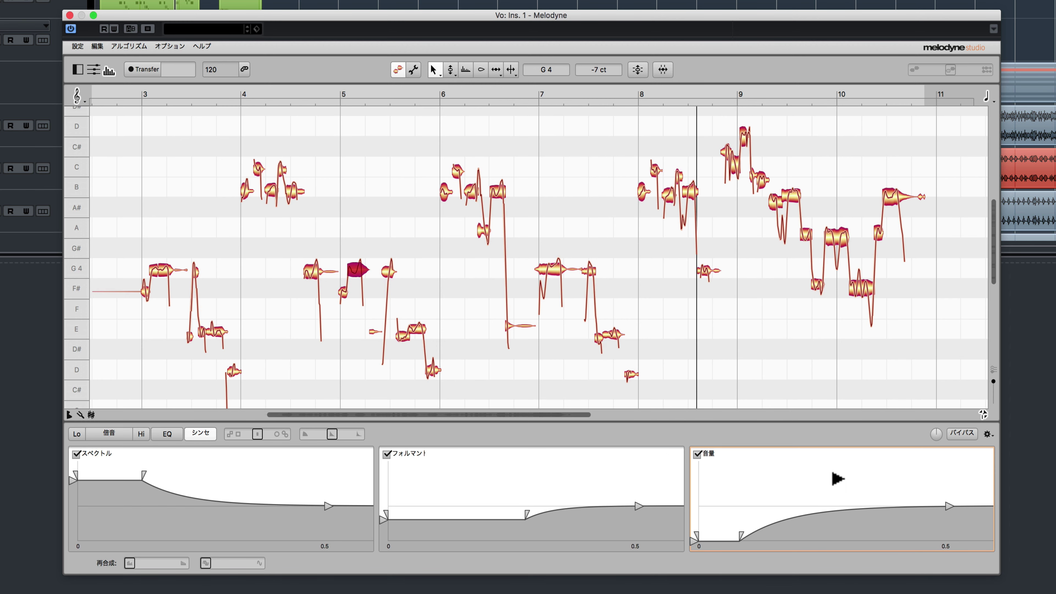
key("space")
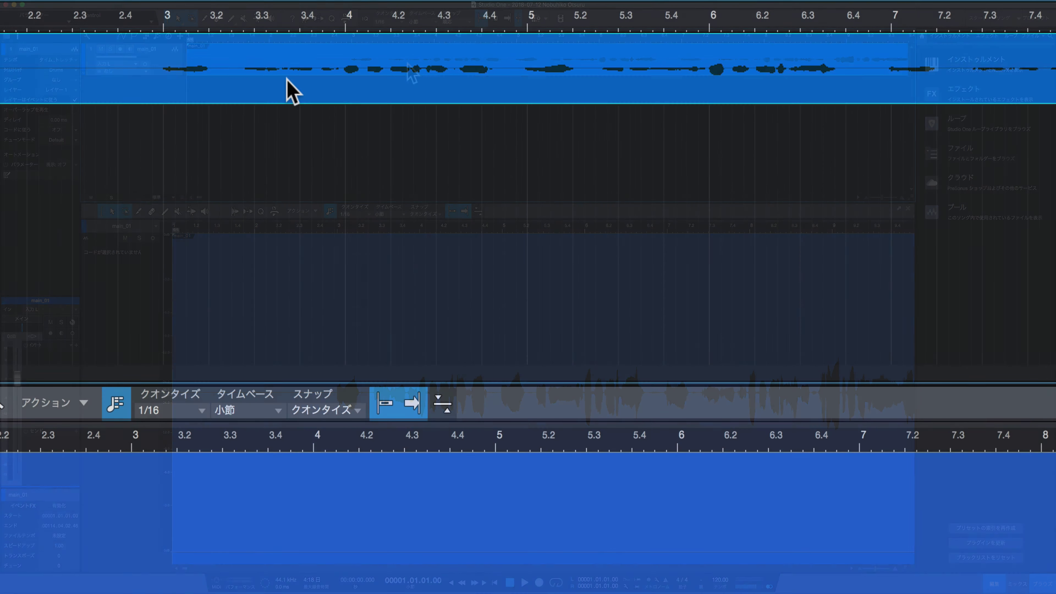
In Studio One, open the main_01 audio event for editing with Melodyne
right_click(409, 63)
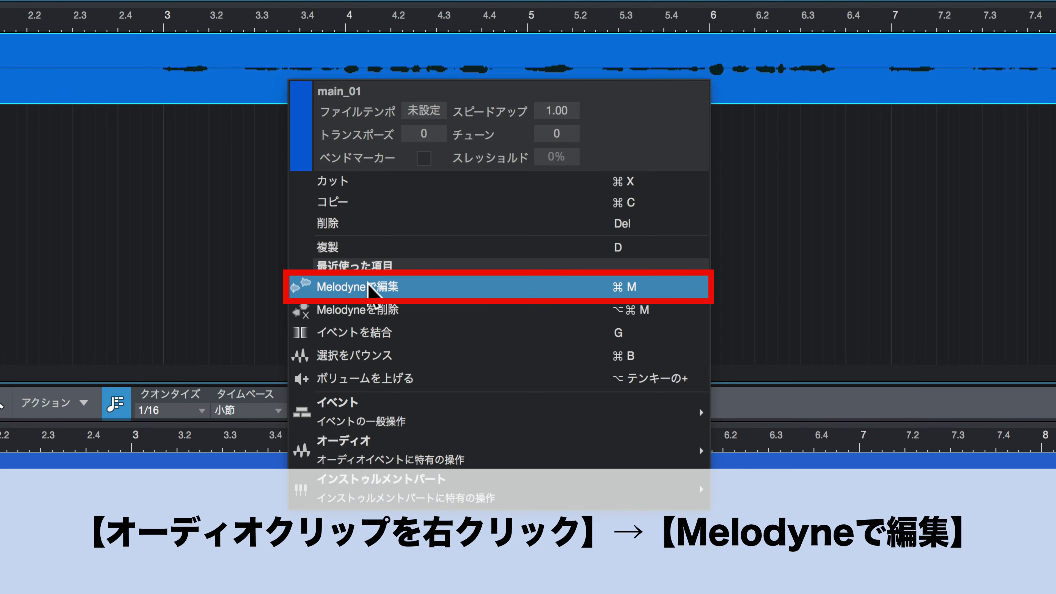
left_click(389, 287)
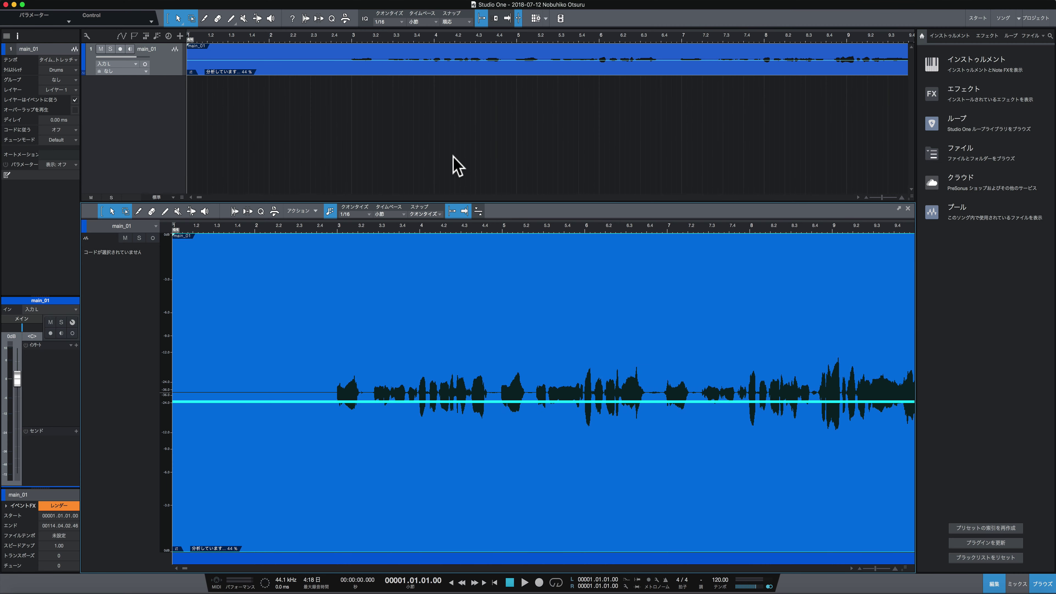
left_click(452, 64)
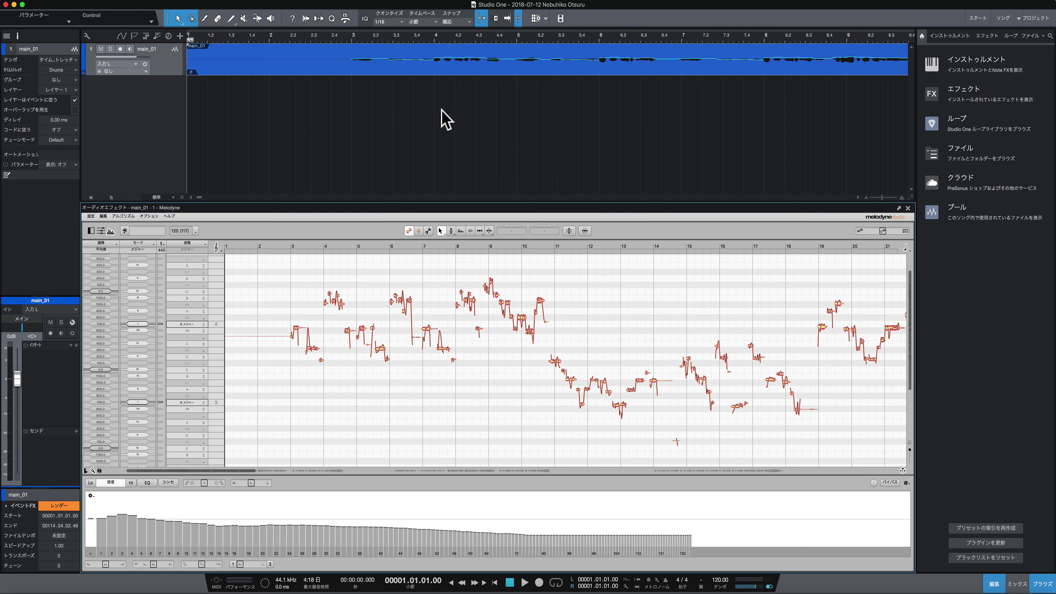
Split the main_01 event at bar 4 and move the second part a little over one beat later
key("3")
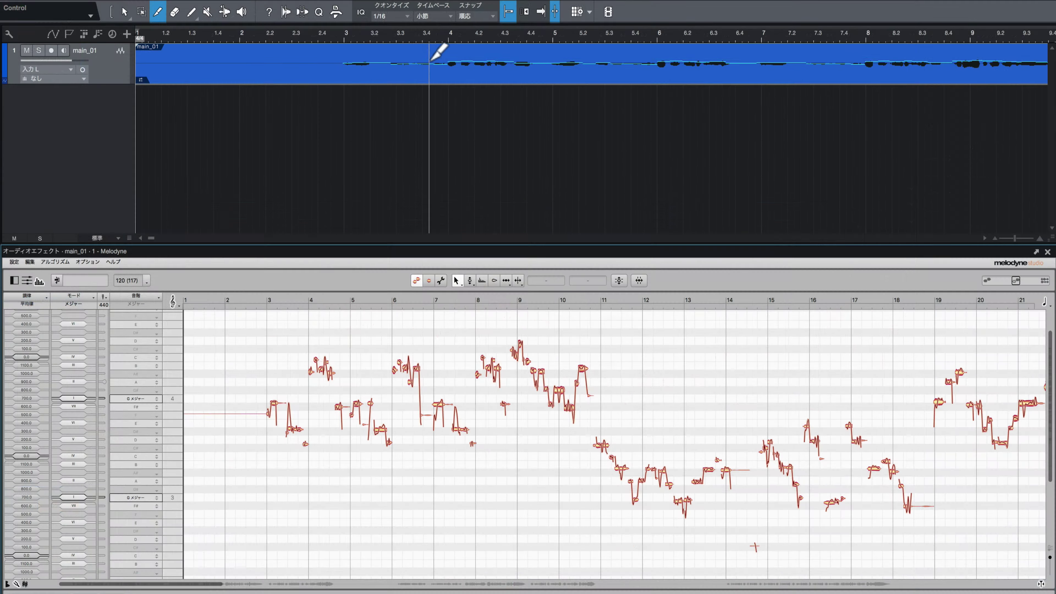
left_click(449, 63)
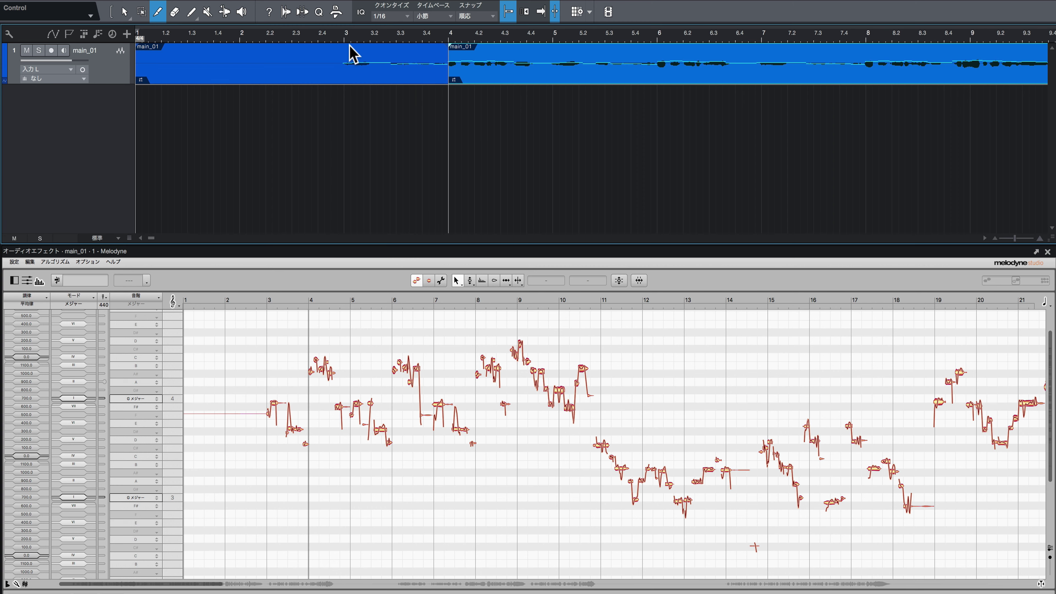
key("1")
left_click_drag(495, 85, 526, 78)
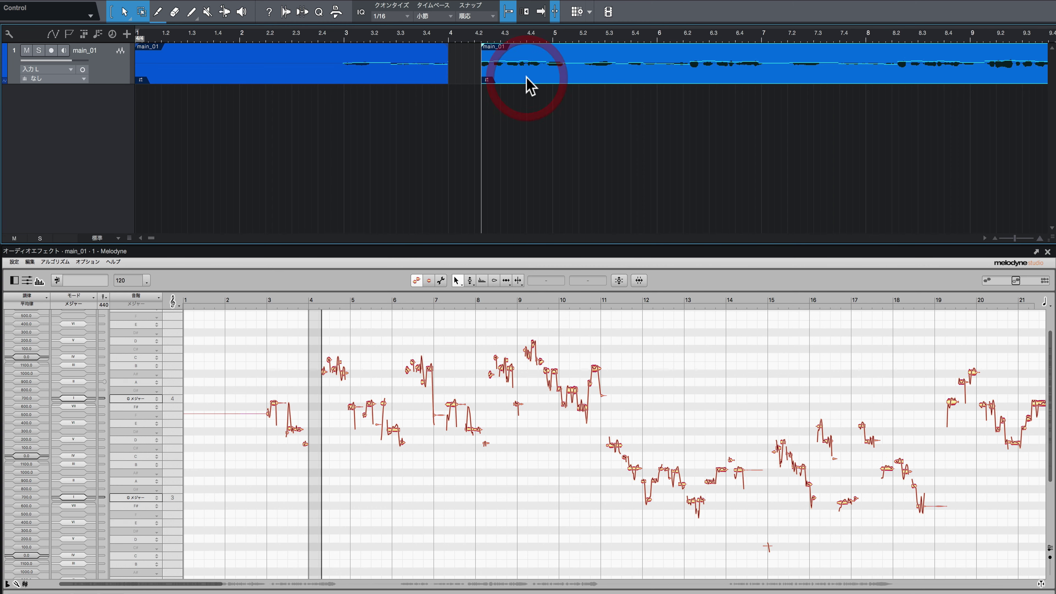